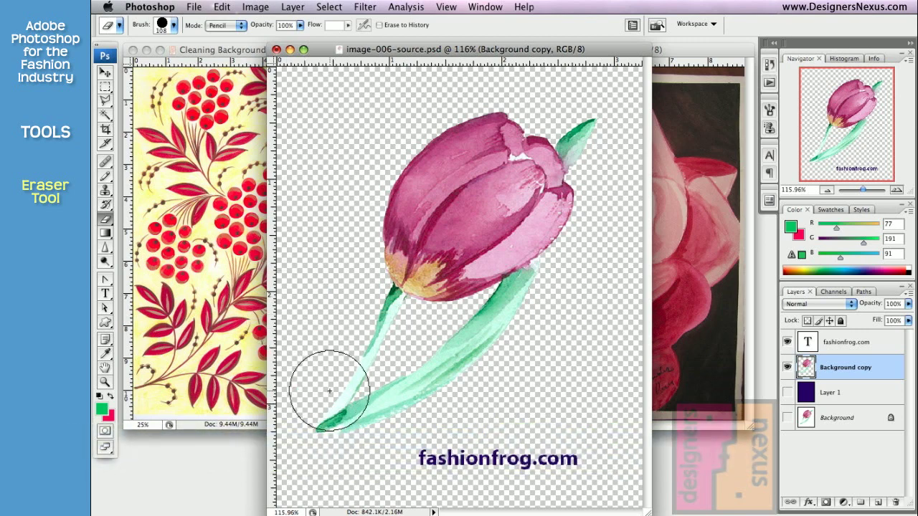
# - Erase the tulip's lower stem and leaf on the Background copy layer
pyautogui.moveTo(328, 386)
pyautogui.mouseDown()
pyautogui.moveTo(348, 395)
pyautogui.moveTo(330, 405)
pyautogui.moveTo(348, 408)
pyautogui.moveTo(375, 387)
pyautogui.moveTo(358, 396)
pyautogui.moveTo(362, 408)
pyautogui.moveTo(381, 395)
pyautogui.moveTo(369, 400)
pyautogui.moveTo(381, 412)
pyautogui.moveTo(431, 382)
pyautogui.moveTo(419, 370)
pyautogui.moveTo(376, 396)
pyautogui.moveTo(360, 380)
pyautogui.moveTo(367, 317)
pyautogui.mouseUp()
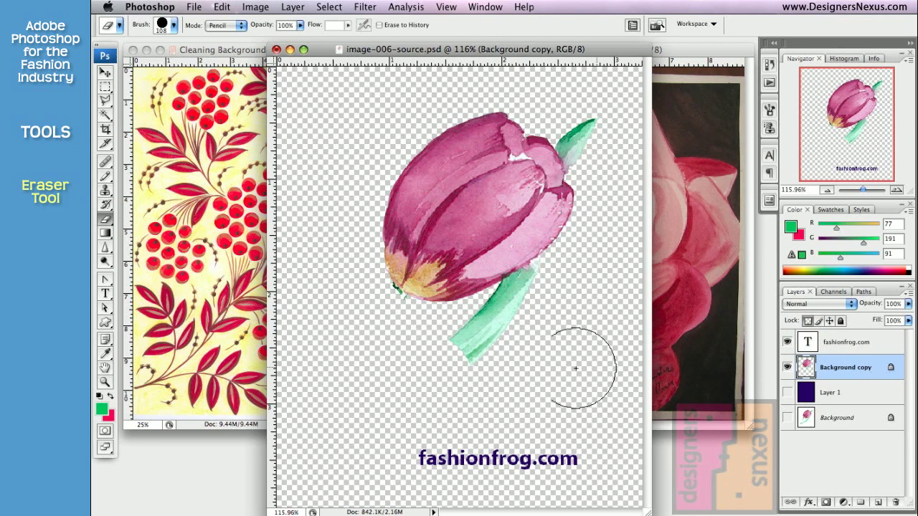
# - Paint pink over the tulip, then two pink zigzag strokes across the berry pattern image
pyautogui.moveTo(459, 351)
pyautogui.mouseDown()
pyautogui.moveTo(484, 341)
pyautogui.moveTo(511, 273)
pyautogui.moveTo(446, 275)
pyautogui.moveTo(511, 312)
pyautogui.moveTo(524, 180)
pyautogui.moveTo(442, 173)
pyautogui.moveTo(543, 119)
pyautogui.moveTo(571, 187)
pyautogui.moveTo(423, 176)
pyautogui.moveTo(344, 308)
pyautogui.mouseUp()
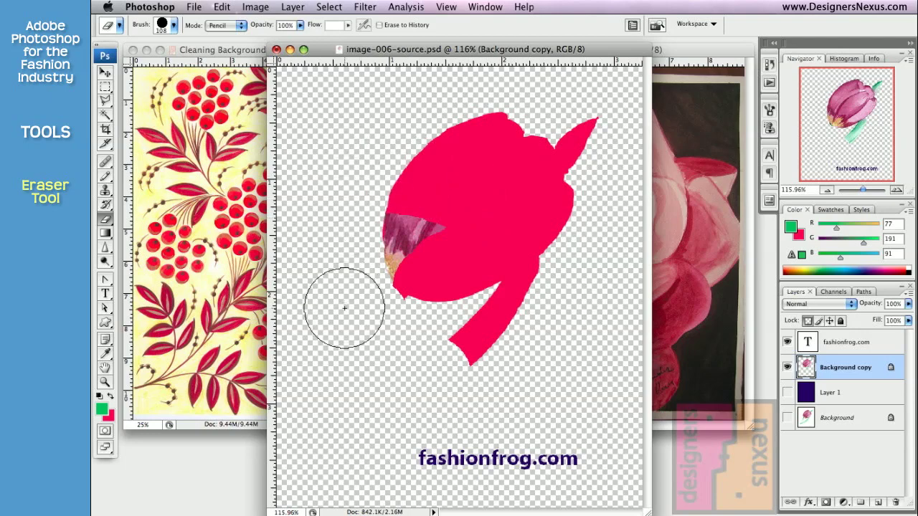
pyautogui.click(230, 278)
pyautogui.moveTo(257, 158)
pyautogui.mouseDown()
pyautogui.moveTo(235, 162)
pyautogui.moveTo(220, 199)
pyautogui.moveTo(196, 222)
pyautogui.moveTo(216, 238)
pyautogui.moveTo(209, 305)
pyautogui.moveTo(163, 312)
pyautogui.mouseUp()
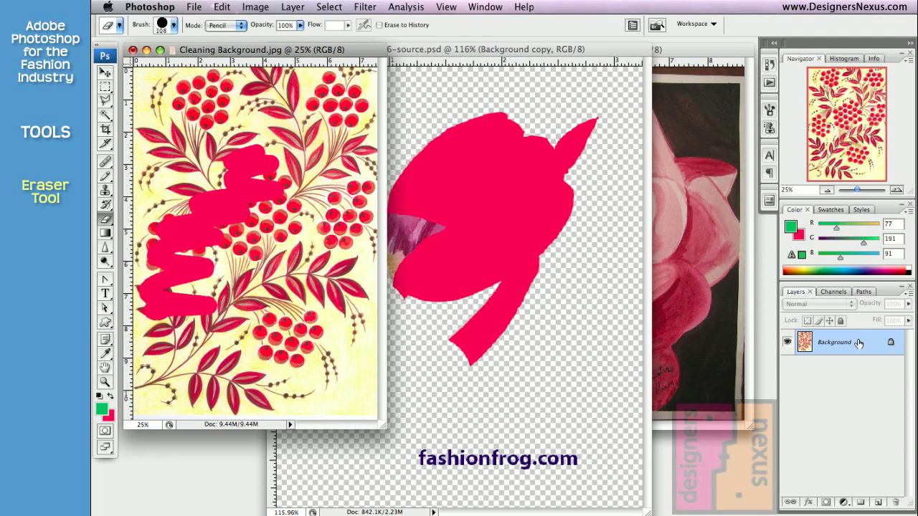
pyautogui.moveTo(322, 133)
pyautogui.mouseDown()
pyautogui.moveTo(339, 207)
pyautogui.moveTo(298, 235)
pyautogui.moveTo(285, 270)
pyautogui.moveTo(237, 290)
pyautogui.mouseUp()
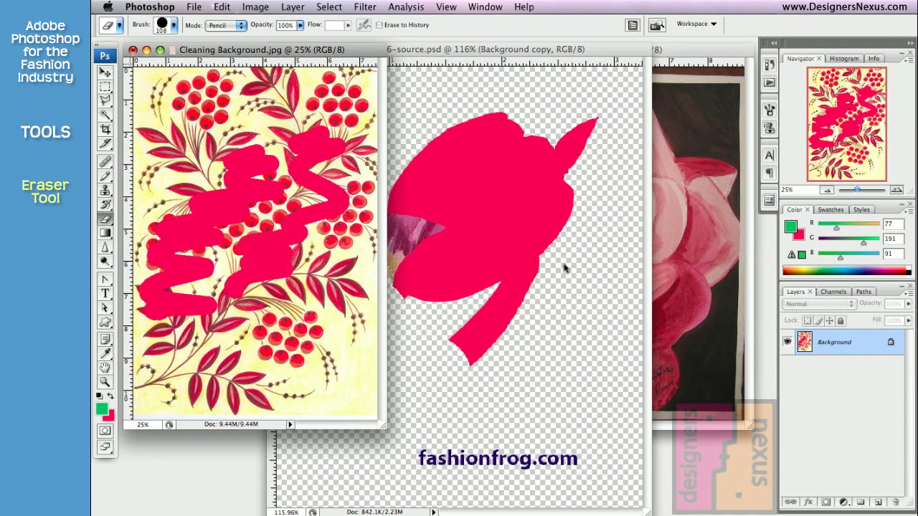
pyautogui.click(596, 249)
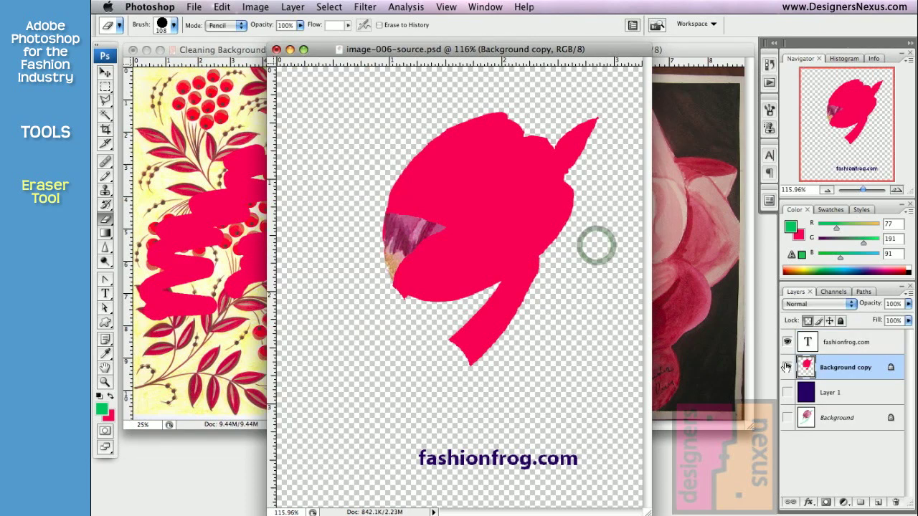
# - Show and select only the original Background layer, then paint pink-red across the tulip's top
pyautogui.click(786, 367)
pyautogui.click(787, 342)
pyautogui.click(786, 418)
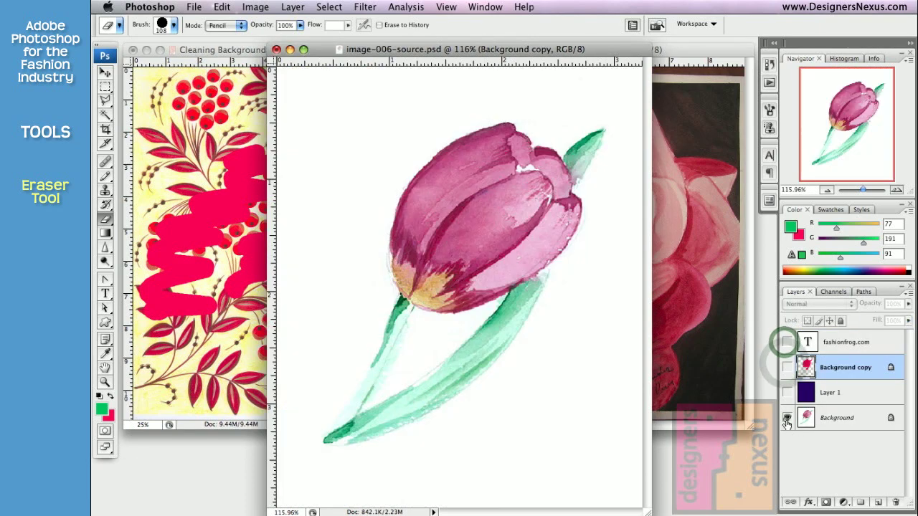
pyautogui.click(861, 418)
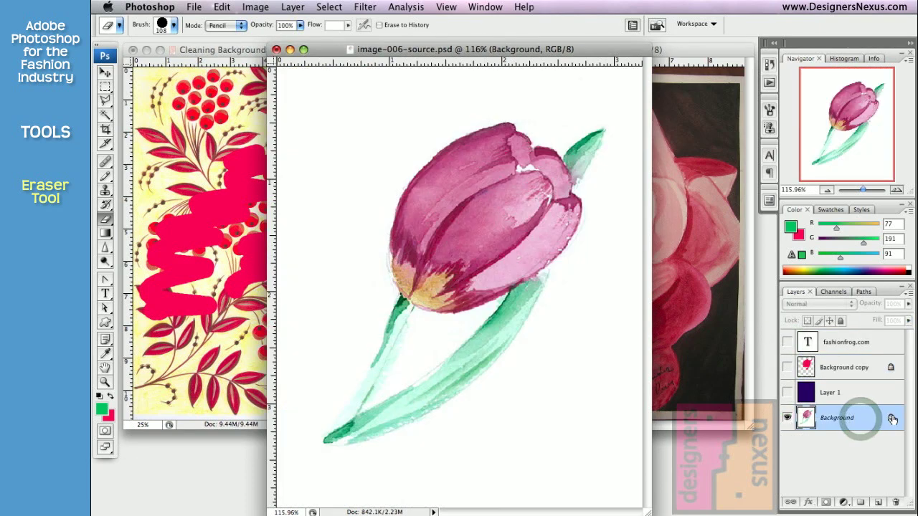
pyautogui.moveTo(358, 144)
pyautogui.mouseDown()
pyautogui.moveTo(380, 136)
pyautogui.moveTo(433, 133)
pyautogui.moveTo(509, 154)
pyautogui.moveTo(572, 287)
pyautogui.moveTo(570, 137)
pyautogui.moveTo(564, 115)
pyautogui.mouseUp()
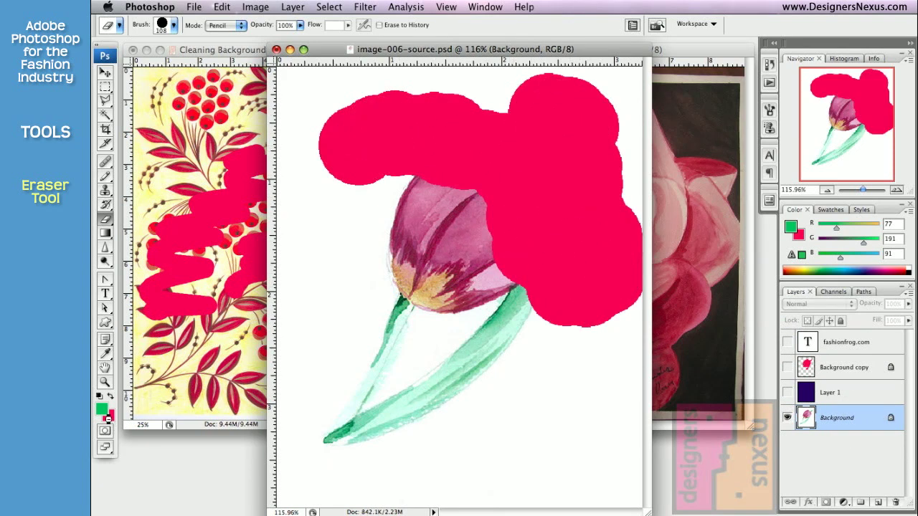
# - Set the background colour to blue #237ce9 and paint it over the tulip's lower half
pyautogui.click(108, 416)
pyautogui.click(346, 267)
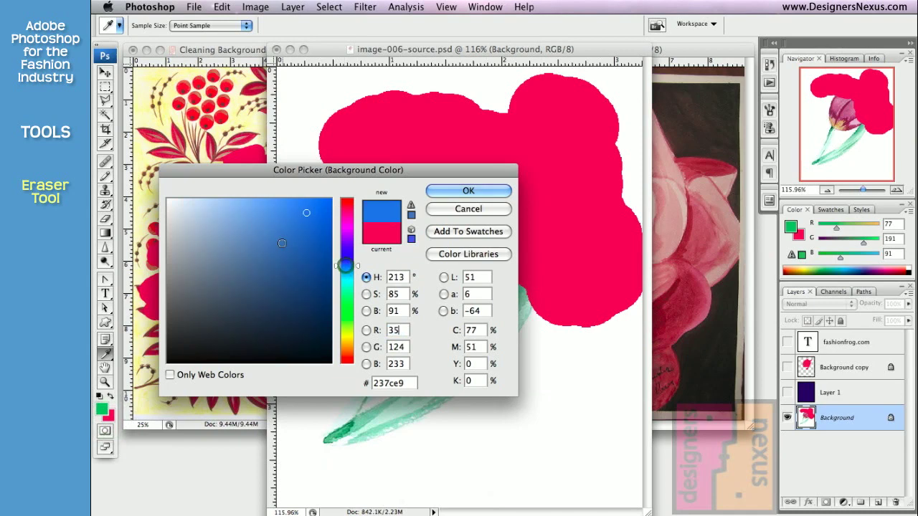
pyautogui.click(468, 190)
pyautogui.moveTo(381, 348)
pyautogui.mouseDown()
pyautogui.moveTo(353, 308)
pyautogui.moveTo(394, 278)
pyautogui.moveTo(449, 369)
pyautogui.moveTo(450, 426)
pyautogui.moveTo(533, 408)
pyautogui.moveTo(536, 349)
pyautogui.moveTo(472, 264)
pyautogui.mouseUp()
# - Set the Eraser to Brush mode at 100 px and paint a soft blue smear on the berry image
pyautogui.press(']')
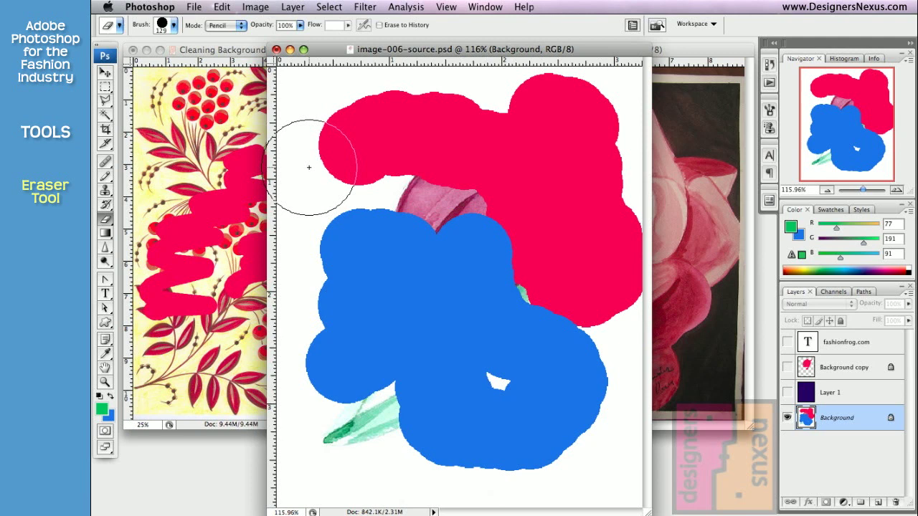
pyautogui.click(242, 28)
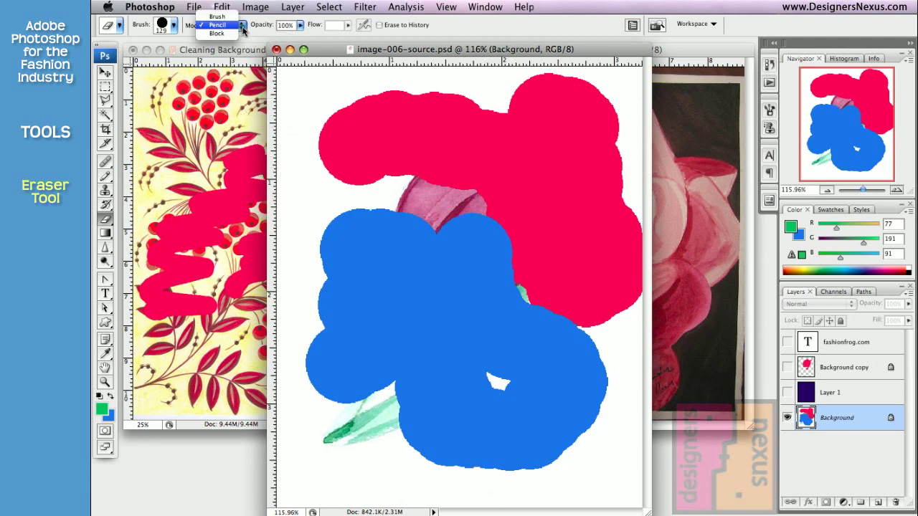
pyautogui.click(233, 16)
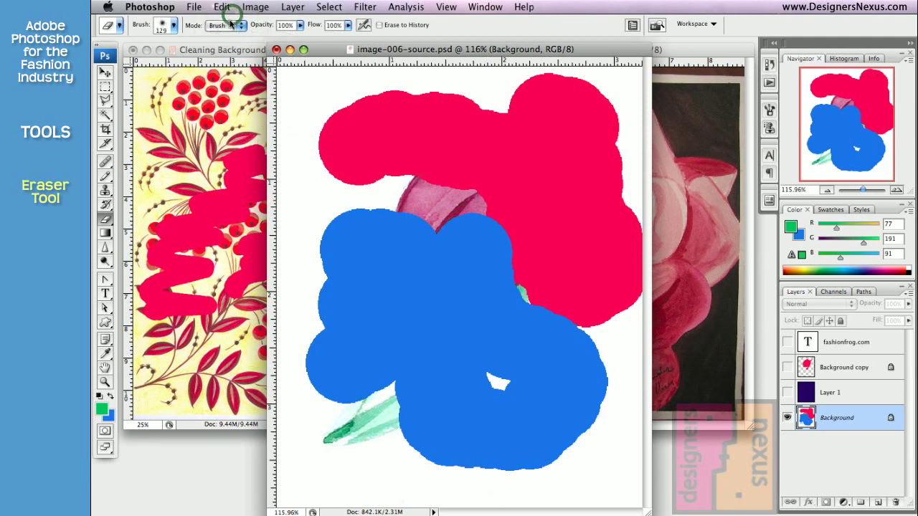
pyautogui.click(173, 25)
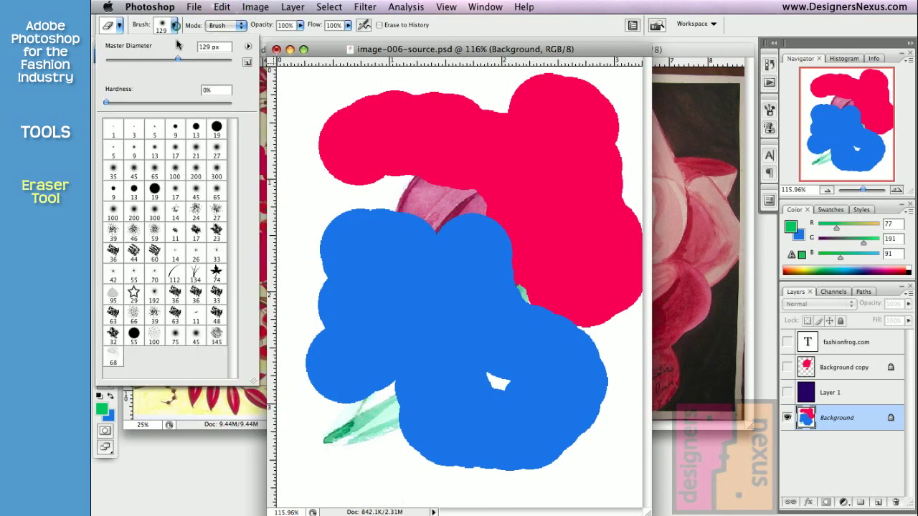
pyautogui.click(174, 170)
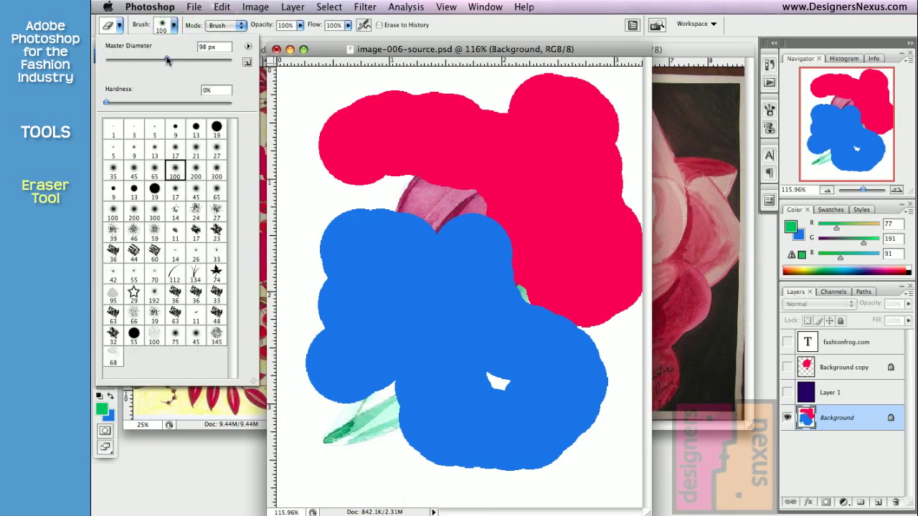
pyautogui.click(265, 106)
pyautogui.moveTo(237, 133)
pyautogui.mouseDown()
pyautogui.moveTo(237, 95)
pyautogui.moveTo(208, 122)
pyautogui.moveTo(269, 95)
pyautogui.moveTo(327, 115)
pyautogui.moveTo(262, 96)
pyautogui.moveTo(163, 116)
pyautogui.moveTo(174, 152)
pyautogui.moveTo(158, 204)
pyautogui.moveTo(237, 287)
pyautogui.moveTo(254, 336)
pyautogui.moveTo(247, 357)
pyautogui.mouseUp()
# - Paint a hard-edged J stroke in Pencil mode, then square-edged strokes along the top in Block mode
pyautogui.click(241, 27)
pyautogui.click(233, 34)
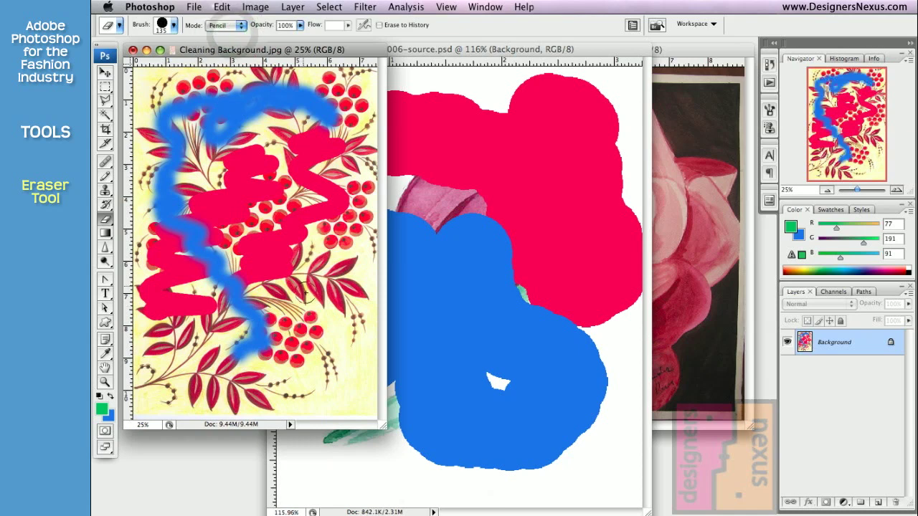
pyautogui.moveTo(313, 323)
pyautogui.mouseDown()
pyautogui.moveTo(337, 229)
pyautogui.moveTo(348, 309)
pyautogui.moveTo(337, 361)
pyautogui.moveTo(302, 353)
pyautogui.moveTo(262, 379)
pyautogui.moveTo(290, 363)
pyautogui.mouseUp()
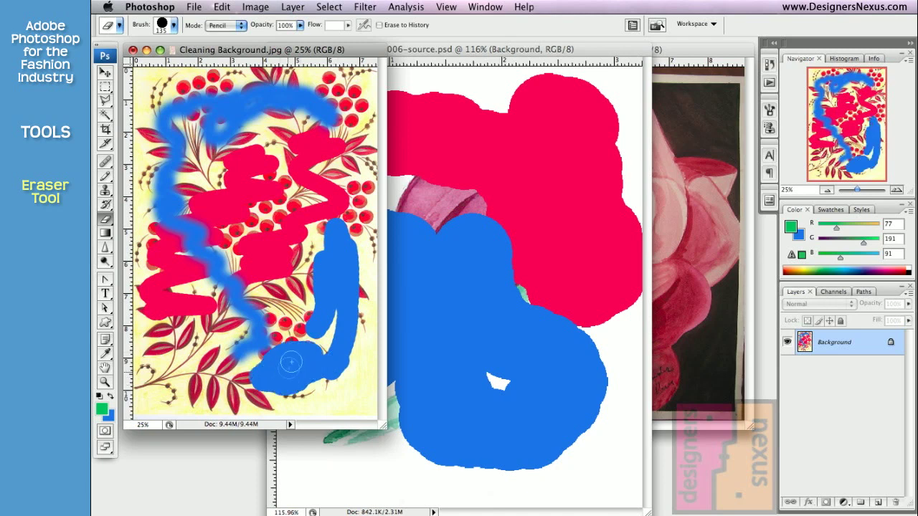
pyautogui.click(243, 29)
pyautogui.click(233, 34)
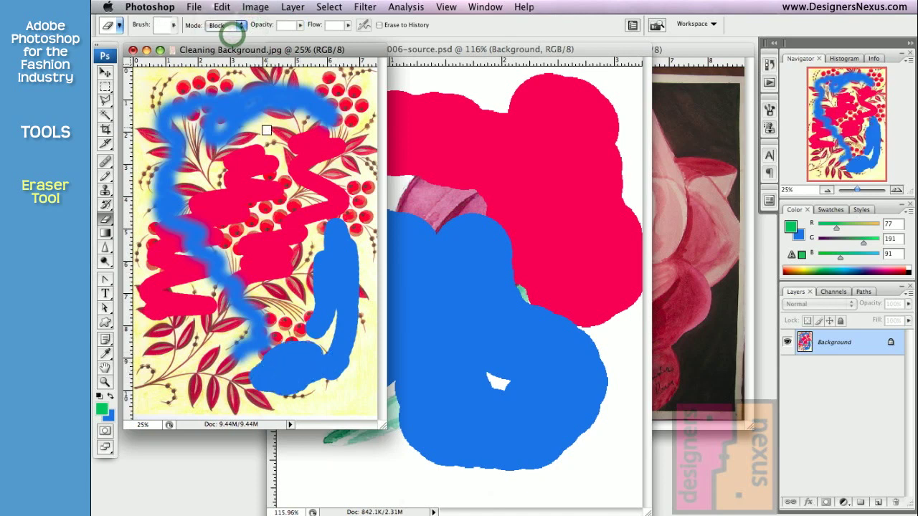
pyautogui.moveTo(262, 129)
pyautogui.mouseDown()
pyautogui.moveTo(263, 171)
pyautogui.moveTo(243, 187)
pyautogui.moveTo(293, 205)
pyautogui.moveTo(327, 161)
pyautogui.mouseUp()
pyautogui.moveTo(354, 91); pyautogui.dragTo(226, 81)
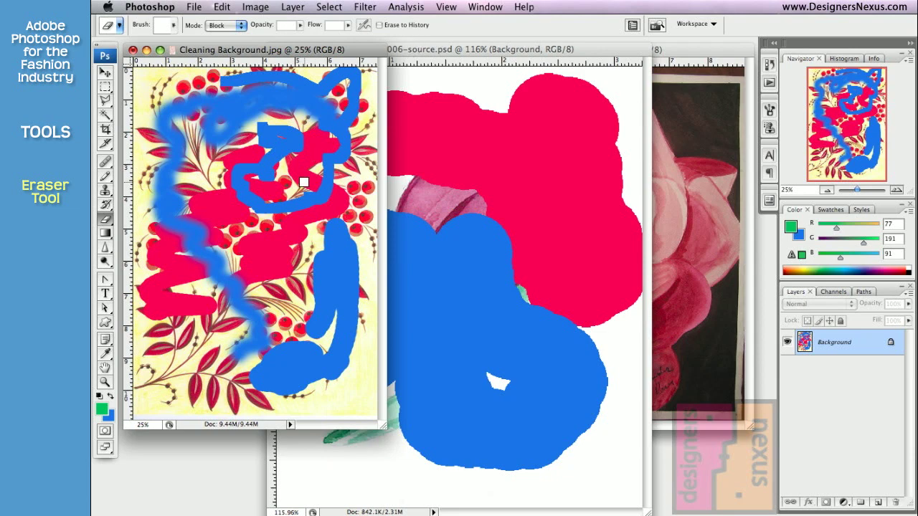
# - Revert the berry image and the tulip document to their Open history state
pyautogui.click(773, 43)
pyautogui.click(731, 97)
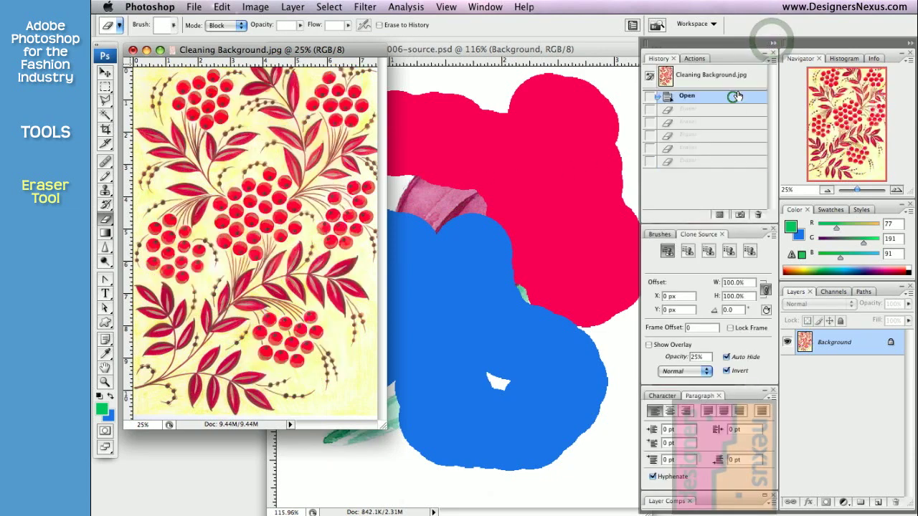
pyautogui.click(607, 51)
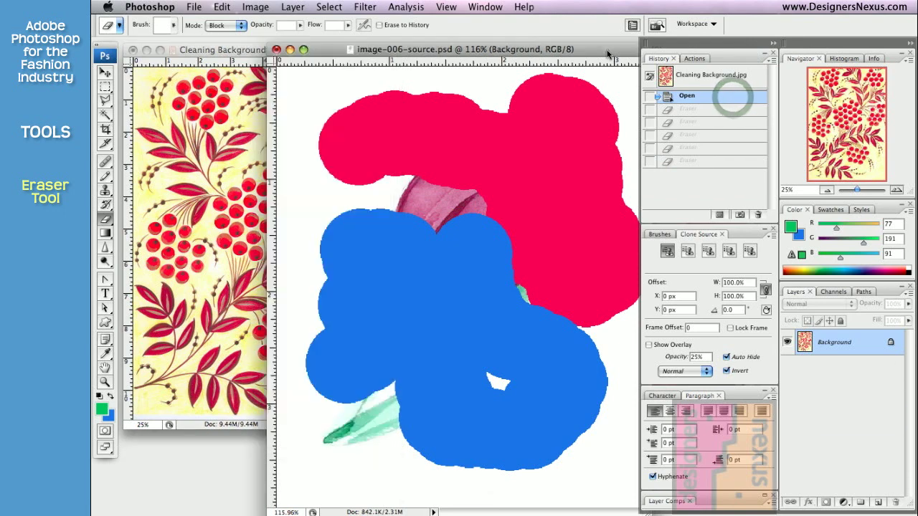
pyautogui.click(699, 98)
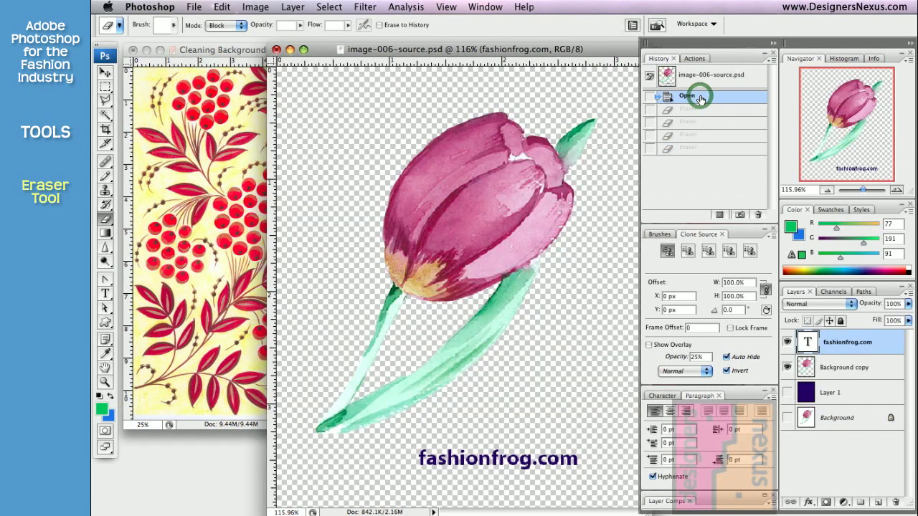
pyautogui.click(773, 44)
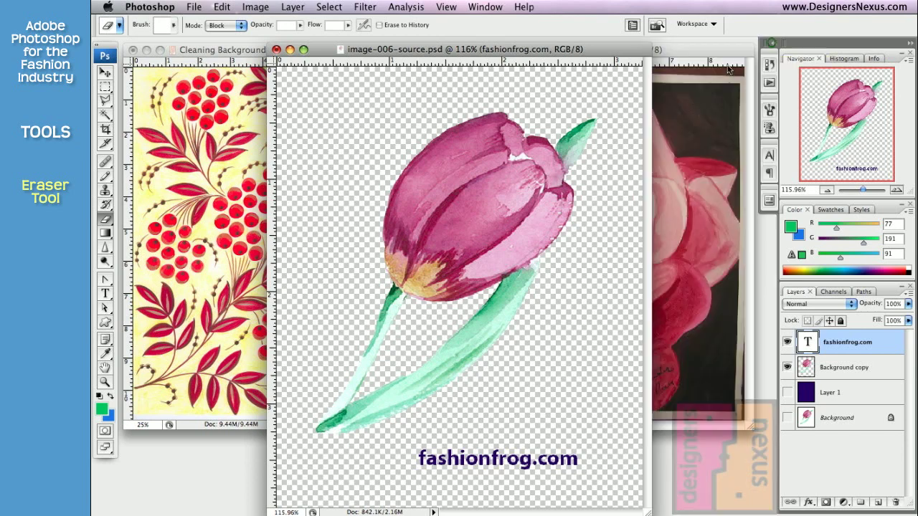
# - Select the Background Eraser, minimize the tulip window, and fit the rose artwork on screen
pyautogui.click(104, 219)
pyautogui.click(170, 227)
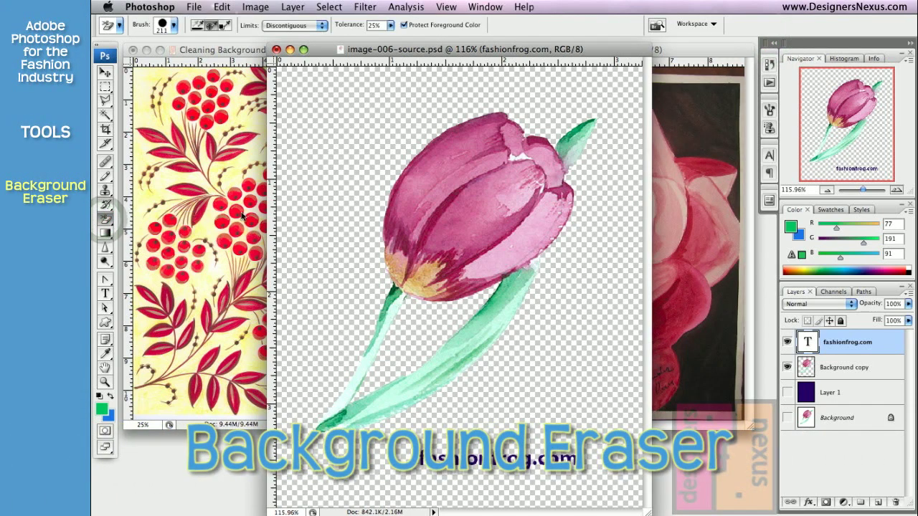
pyautogui.click(291, 49)
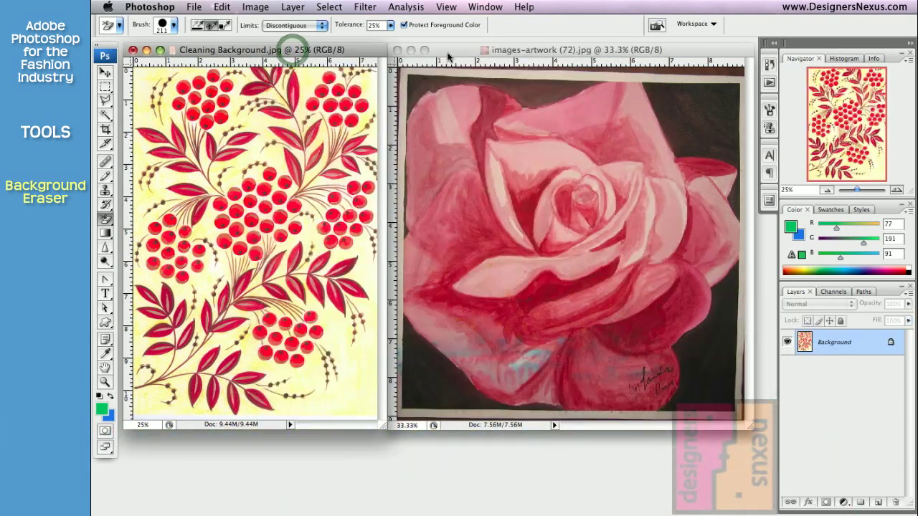
pyautogui.click(446, 51)
pyautogui.click(446, 6)
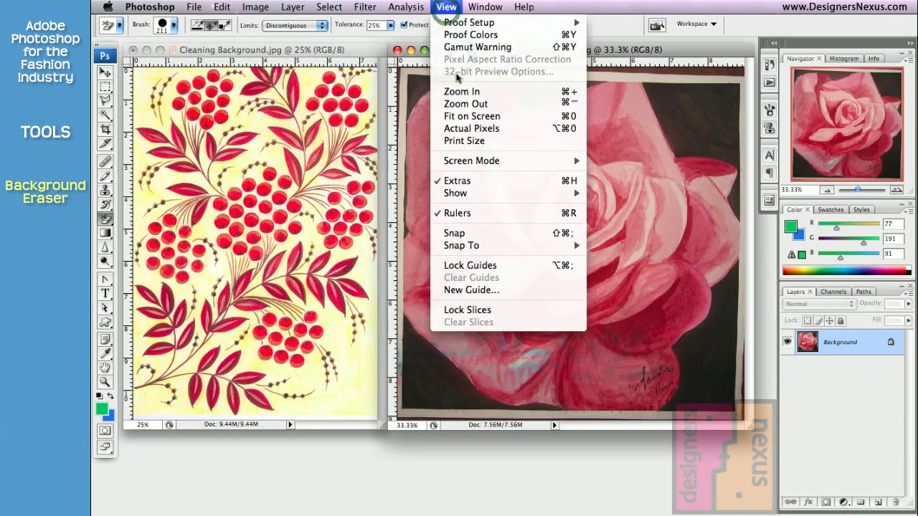
pyautogui.click(463, 117)
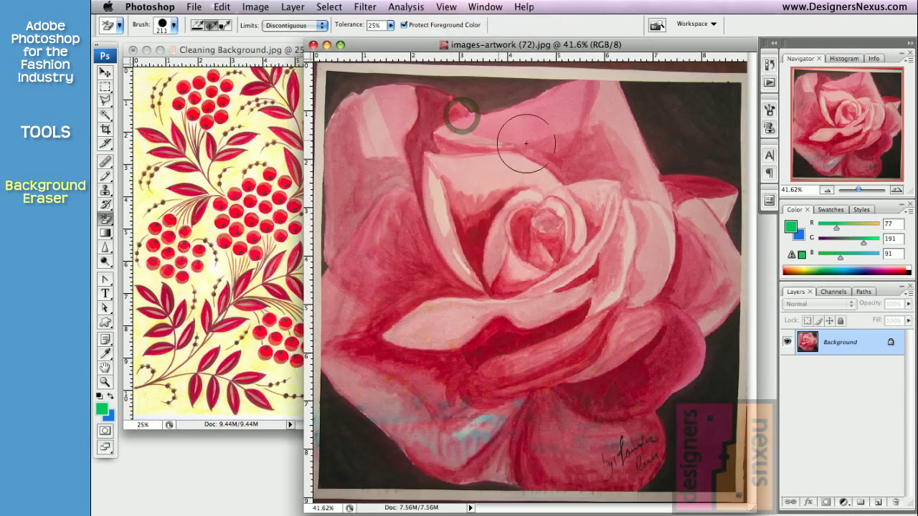
# - Erase the dark background at the rose's lower left, bottom, left edge and top-left corner
pyautogui.moveTo(363, 434)
pyautogui.mouseDown()
pyautogui.moveTo(344, 427)
pyautogui.moveTo(359, 436)
pyautogui.mouseUp()
pyautogui.moveTo(324, 375)
pyautogui.mouseDown()
pyautogui.moveTo(361, 450)
pyautogui.moveTo(437, 473)
pyautogui.moveTo(418, 475)
pyautogui.moveTo(497, 476)
pyautogui.moveTo(320, 473)
pyautogui.moveTo(333, 466)
pyautogui.moveTo(322, 444)
pyautogui.mouseUp()
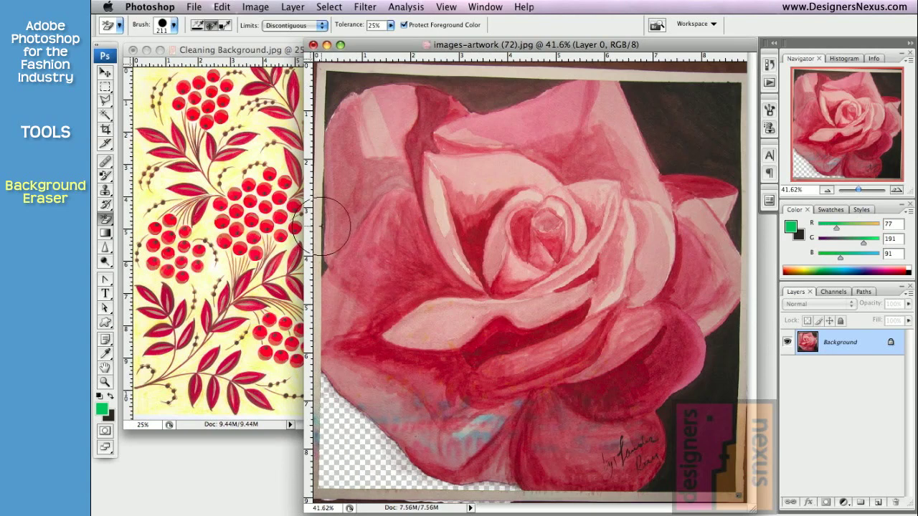
pyautogui.moveTo(319, 222)
pyautogui.mouseDown()
pyautogui.moveTo(368, 86)
pyautogui.moveTo(382, 88)
pyautogui.mouseUp()
pyautogui.click(174, 26)
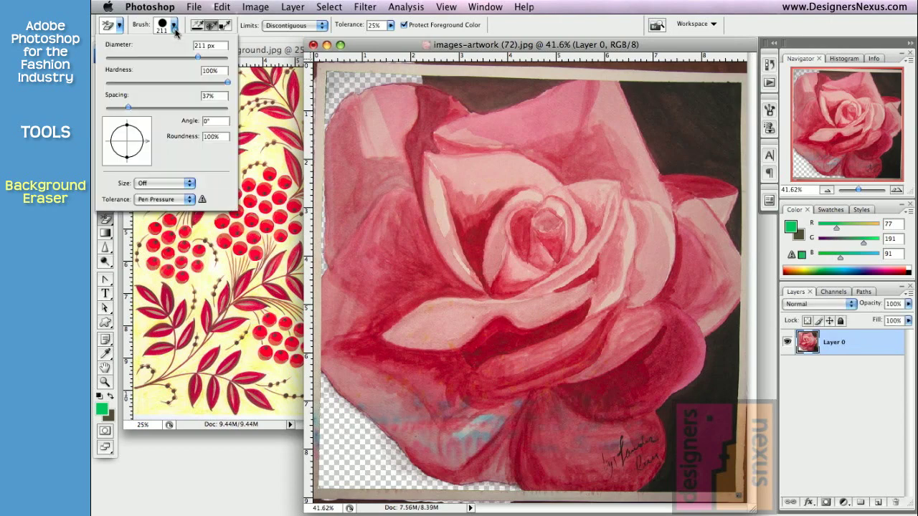
pyautogui.click(174, 28)
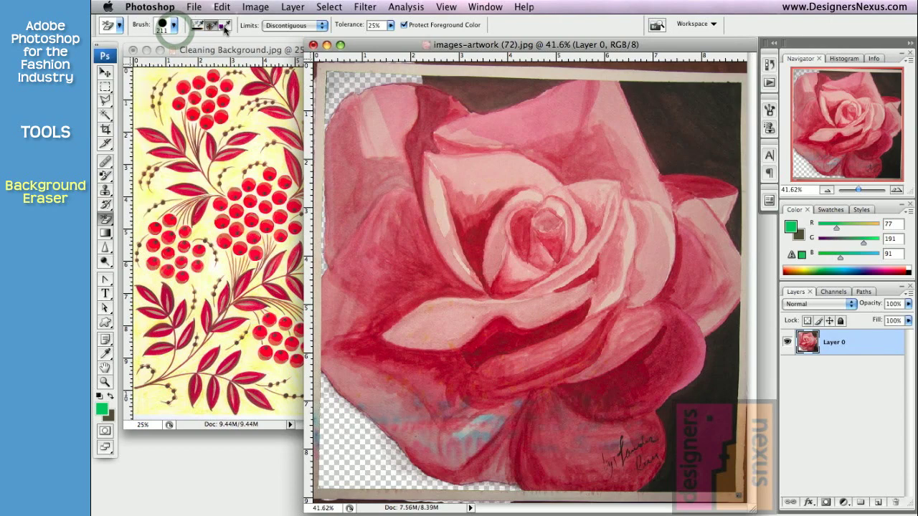
# - Set the erasing limit to Contiguous and erase dark background along the top edge
pyautogui.click(322, 29)
pyautogui.click(321, 28)
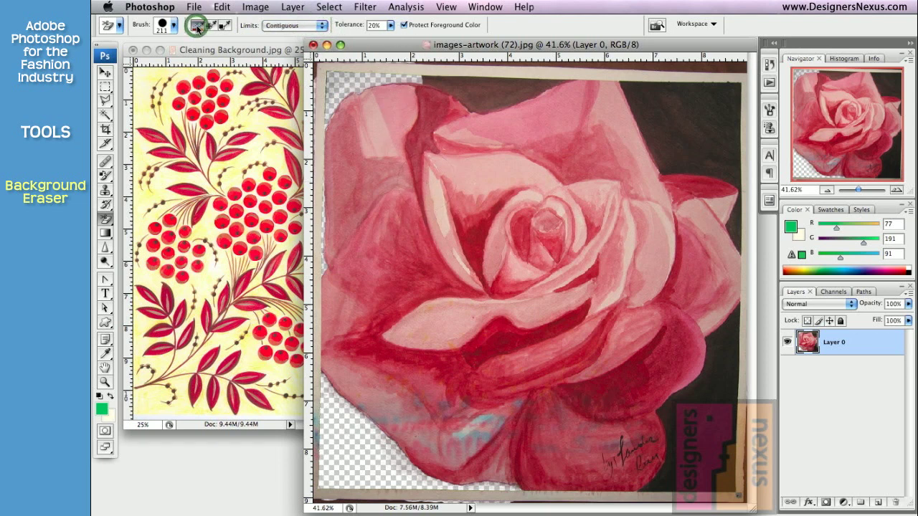
pyautogui.click(475, 86)
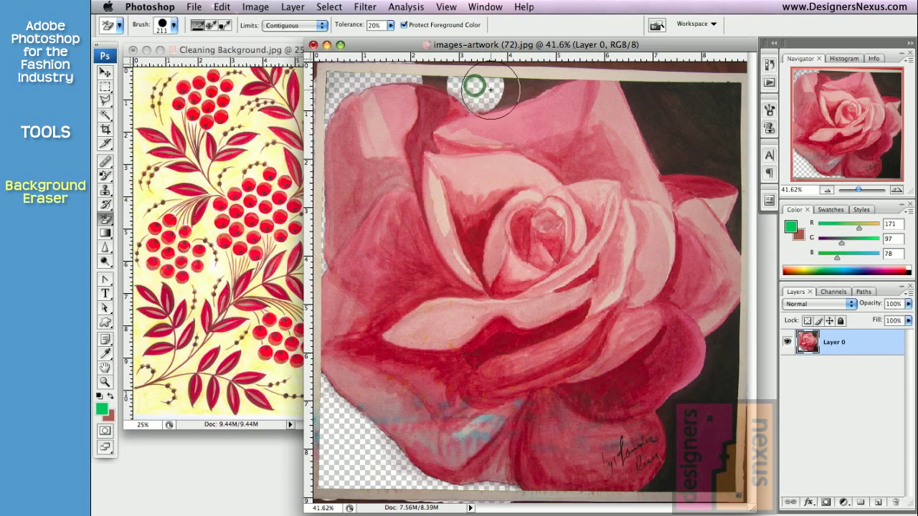
pyautogui.moveTo(507, 89)
pyautogui.mouseDown()
pyautogui.moveTo(662, 71)
pyautogui.moveTo(601, 67)
pyautogui.moveTo(448, 81)
pyautogui.moveTo(372, 72)
pyautogui.moveTo(306, 133)
pyautogui.mouseUp()
# - Zoom into the rose's upper-right corner and erase the dark backdrop there
pyautogui.click(105, 382)
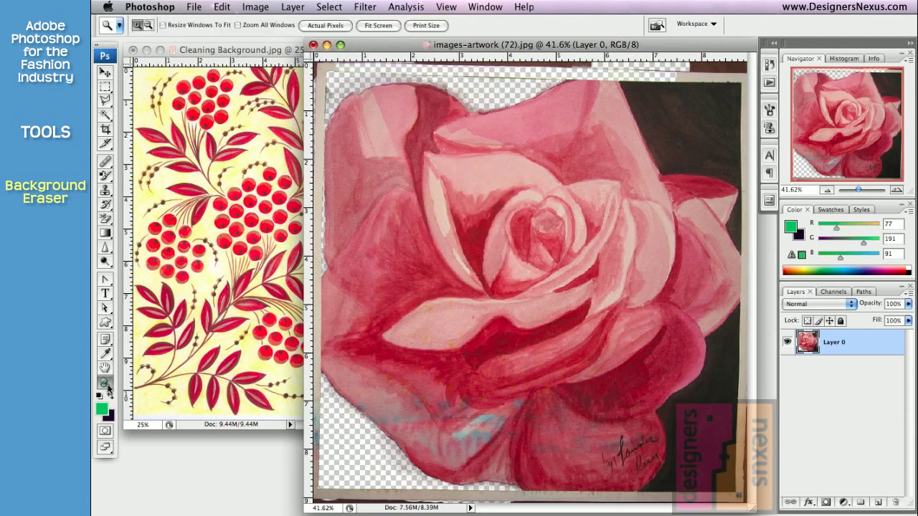
pyautogui.moveTo(675, 223); pyautogui.dragTo(754, 380)
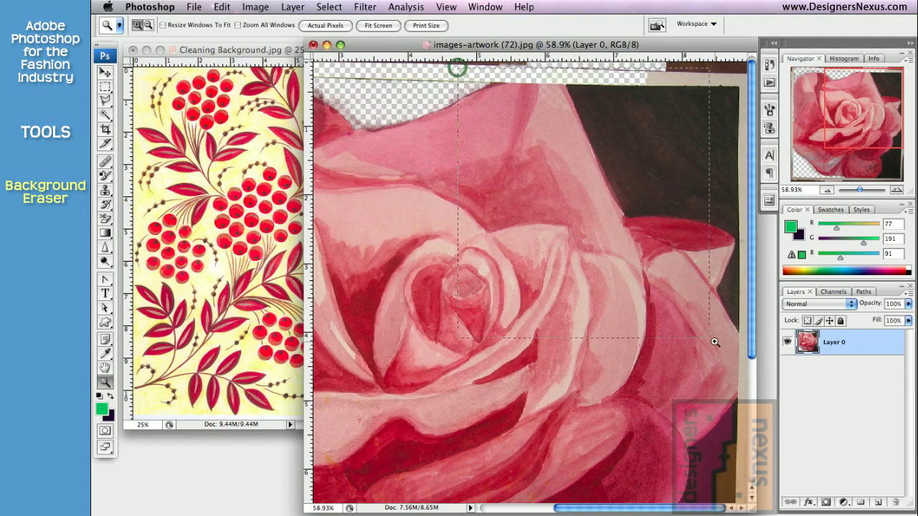
pyautogui.moveTo(724, 346); pyautogui.dragTo(730, 348)
pyautogui.press('e')
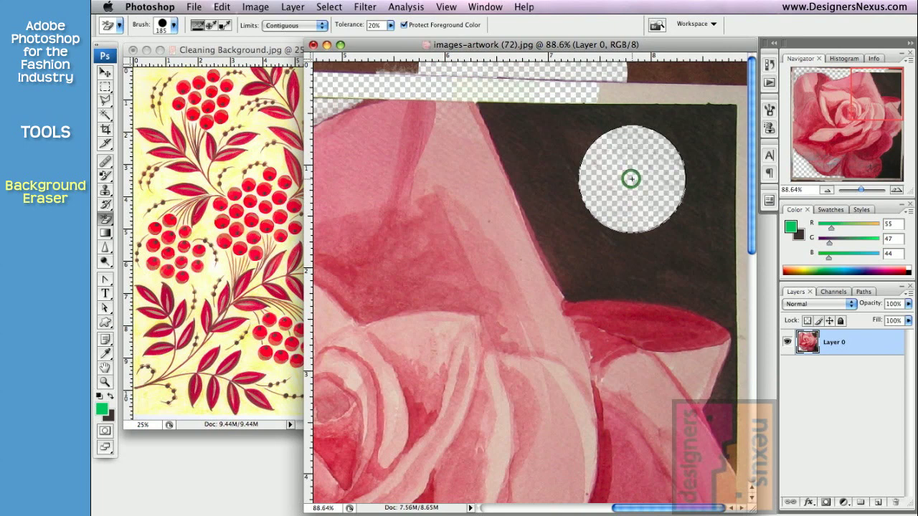
pyautogui.moveTo(632, 179)
pyautogui.mouseDown()
pyautogui.moveTo(683, 134)
pyautogui.moveTo(693, 153)
pyautogui.moveTo(714, 113)
pyautogui.moveTo(724, 141)
pyautogui.moveTo(714, 146)
pyautogui.moveTo(727, 140)
pyautogui.moveTo(718, 187)
pyautogui.moveTo(703, 193)
pyautogui.moveTo(723, 181)
pyautogui.moveTo(712, 214)
pyautogui.moveTo(739, 146)
pyautogui.moveTo(751, 179)
pyautogui.moveTo(712, 132)
pyautogui.moveTo(721, 108)
pyautogui.moveTo(697, 123)
pyautogui.moveTo(677, 115)
pyautogui.moveTo(680, 94)
pyautogui.moveTo(698, 109)
pyautogui.moveTo(712, 85)
pyautogui.moveTo(707, 74)
pyautogui.moveTo(698, 85)
pyautogui.moveTo(619, 84)
pyautogui.moveTo(597, 114)
pyautogui.moveTo(611, 118)
pyautogui.moveTo(572, 114)
pyautogui.moveTo(580, 102)
pyautogui.moveTo(581, 111)
pyautogui.moveTo(620, 101)
pyautogui.moveTo(631, 81)
pyautogui.moveTo(621, 71)
pyautogui.moveTo(628, 83)
pyautogui.moveTo(642, 80)
pyautogui.moveTo(742, 182)
pyautogui.moveTo(728, 203)
pyautogui.moveTo(747, 202)
pyautogui.moveTo(727, 223)
pyautogui.moveTo(731, 205)
pyautogui.moveTo(734, 239)
pyautogui.moveTo(669, 226)
pyautogui.moveTo(592, 123)
pyautogui.moveTo(529, 105)
pyautogui.moveTo(491, 108)
pyautogui.moveTo(519, 126)
pyautogui.moveTo(521, 168)
pyautogui.moveTo(563, 262)
pyautogui.moveTo(607, 286)
pyautogui.moveTo(702, 290)
pyautogui.moveTo(631, 218)
pyautogui.moveTo(607, 225)
pyautogui.moveTo(573, 161)
pyautogui.mouseUp()
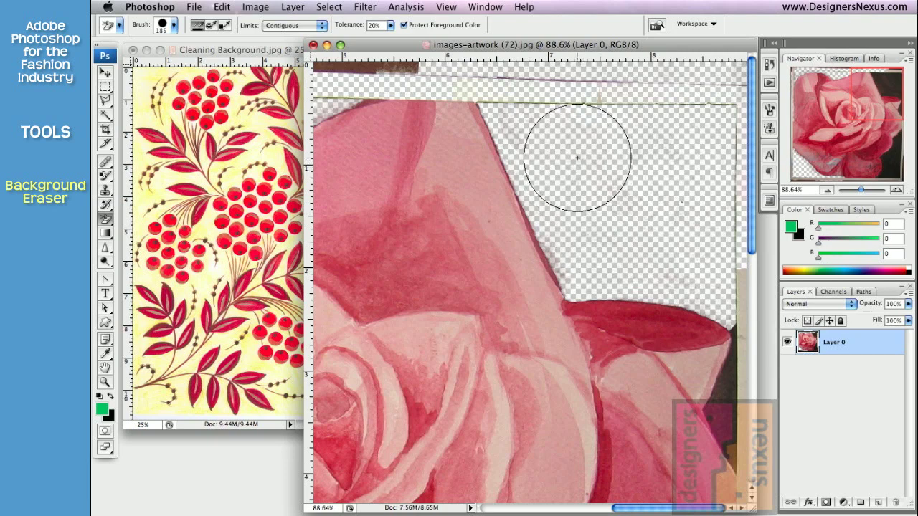
# - Erase patches around the rose centre and the dark backdrop right of the lower petals
pyautogui.press('super+0')
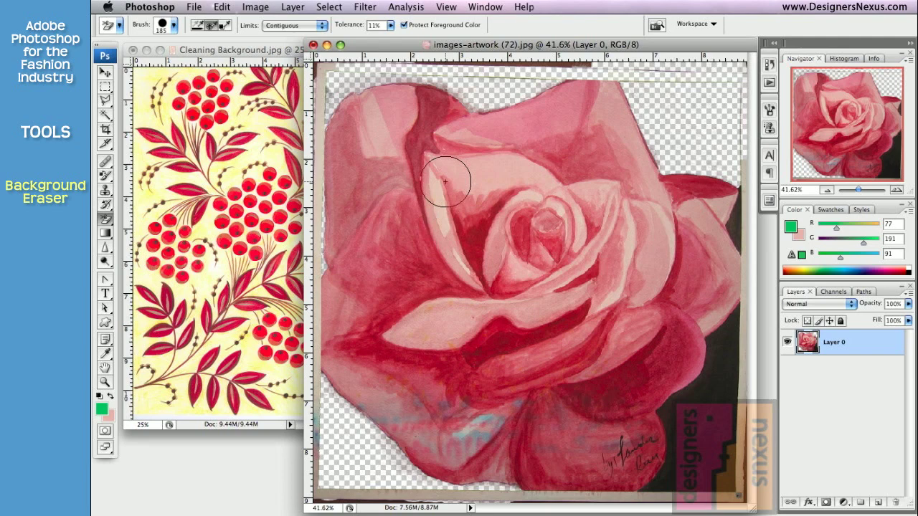
pyautogui.moveTo(483, 174)
pyautogui.mouseDown()
pyautogui.moveTo(535, 172)
pyautogui.moveTo(479, 168)
pyautogui.moveTo(467, 179)
pyautogui.moveTo(442, 171)
pyautogui.mouseUp()
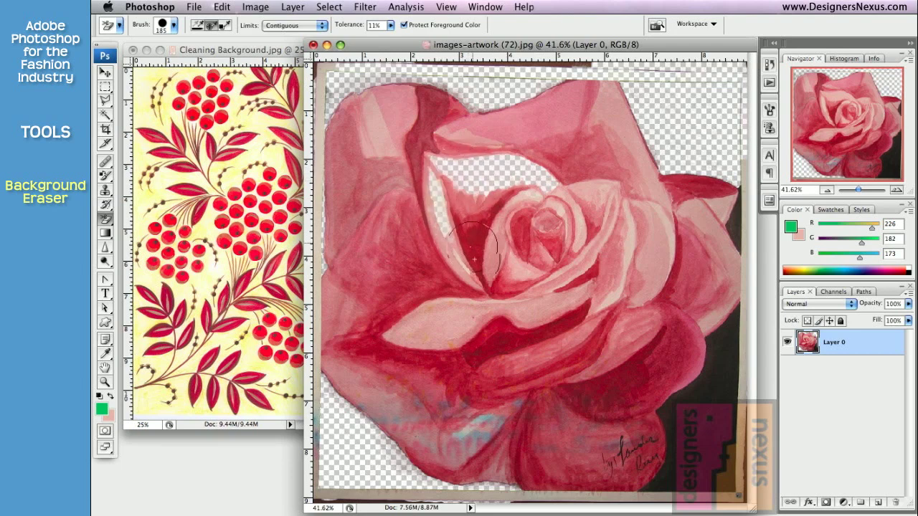
pyautogui.moveTo(493, 265)
pyautogui.mouseDown()
pyautogui.moveTo(506, 237)
pyautogui.moveTo(570, 247)
pyautogui.moveTo(595, 192)
pyautogui.moveTo(593, 228)
pyautogui.moveTo(668, 232)
pyautogui.moveTo(642, 220)
pyautogui.moveTo(605, 119)
pyautogui.moveTo(458, 163)
pyautogui.moveTo(383, 144)
pyautogui.moveTo(369, 128)
pyautogui.moveTo(421, 182)
pyautogui.mouseUp()
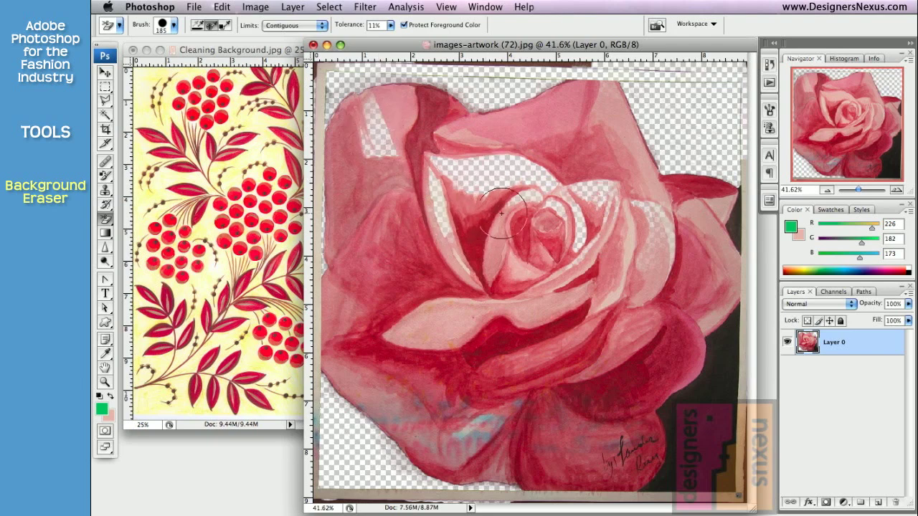
pyautogui.moveTo(485, 204)
pyautogui.mouseDown()
pyautogui.moveTo(488, 261)
pyautogui.moveTo(525, 254)
pyautogui.mouseUp()
pyautogui.moveTo(707, 415)
pyautogui.mouseDown()
pyautogui.moveTo(690, 419)
pyautogui.moveTo(689, 408)
pyautogui.moveTo(690, 417)
pyautogui.moveTo(726, 327)
pyautogui.moveTo(666, 485)
pyautogui.moveTo(614, 436)
pyautogui.mouseUp()
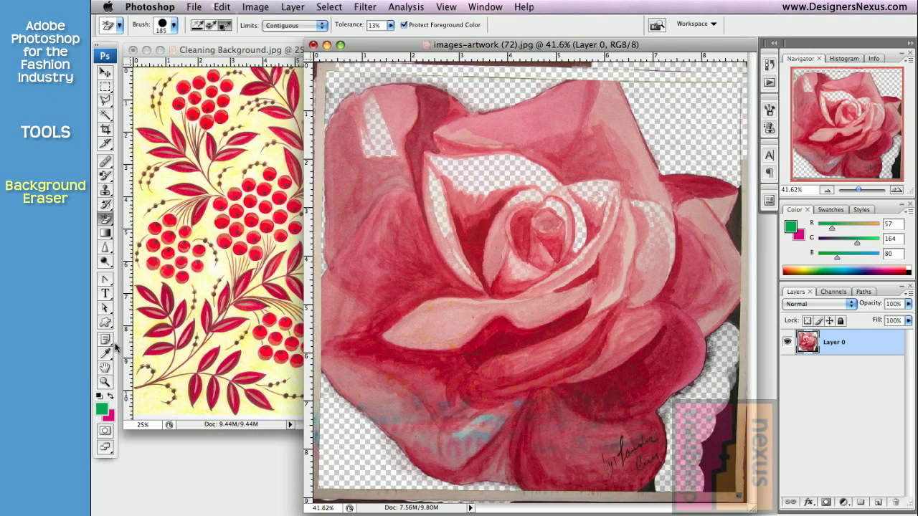
# - Sample the dark backdrop beside the rose's right edge into the background colour with the Eyedropper
pyautogui.click(106, 355)
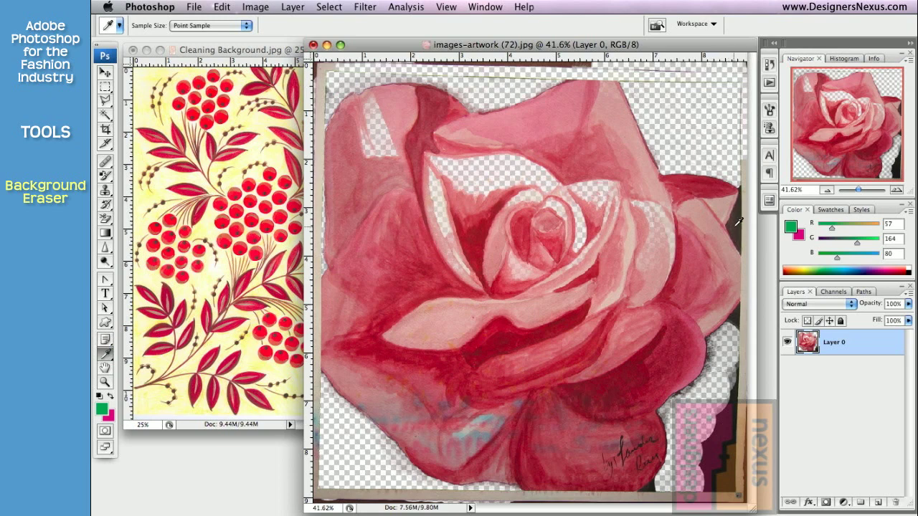
pyautogui.press('alt')
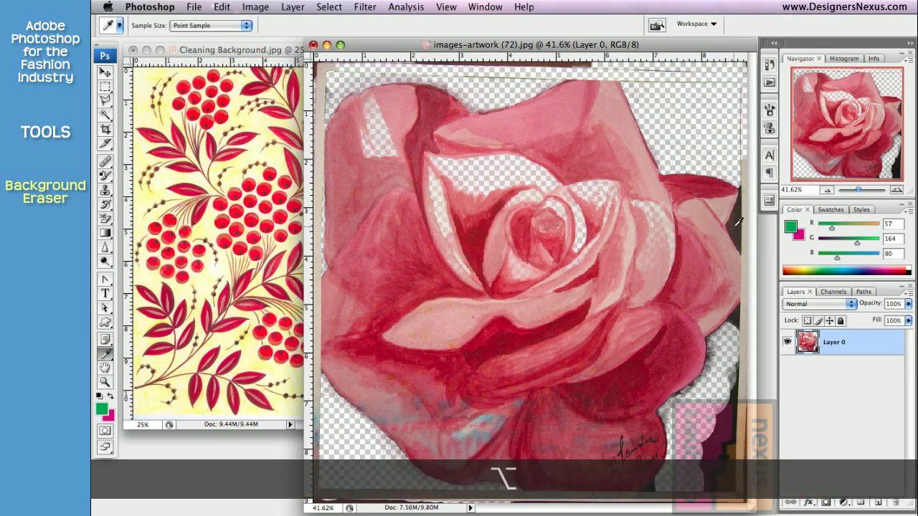
pyautogui.keyDown('alt'); pyautogui.click(737, 222); pyautogui.keyUp('alt')
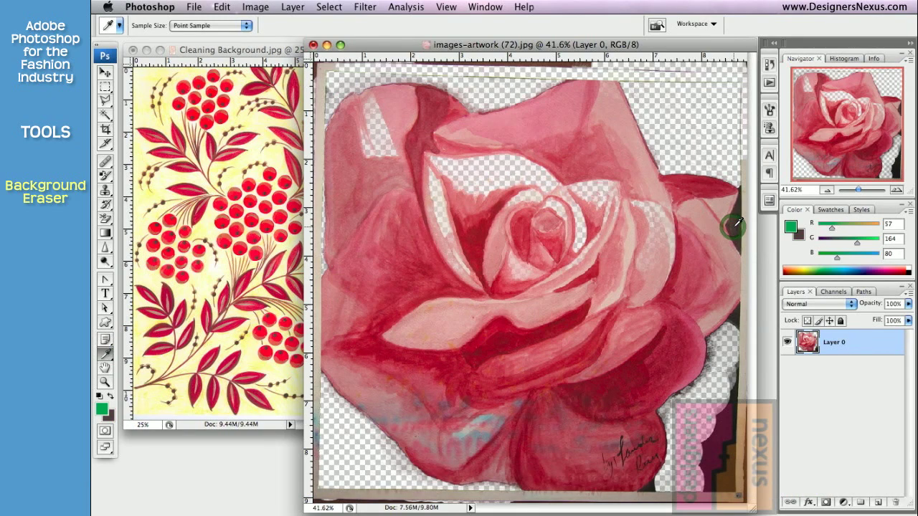
pyautogui.press('alt')
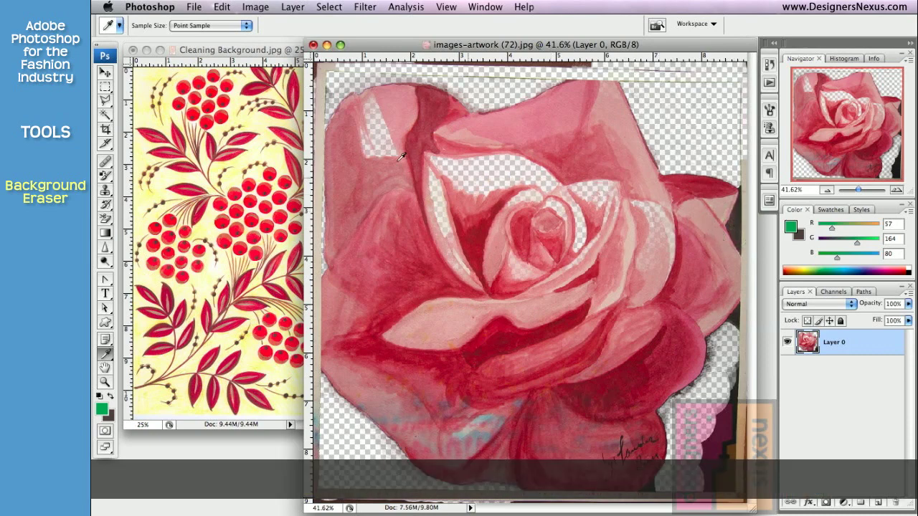
# - Erase dark pixels along the rose's right edge with the Background Eraser
pyautogui.click(106, 220)
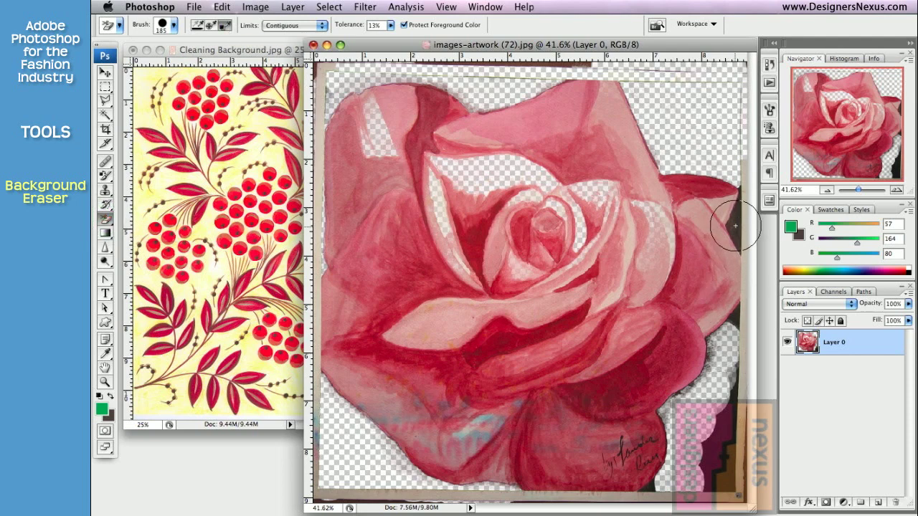
pyautogui.moveTo(735, 225)
pyautogui.mouseDown()
pyautogui.moveTo(743, 192)
pyautogui.moveTo(739, 236)
pyautogui.moveTo(742, 178)
pyautogui.moveTo(741, 263)
pyautogui.mouseUp()
pyautogui.moveTo(741, 334); pyautogui.dragTo(732, 323)
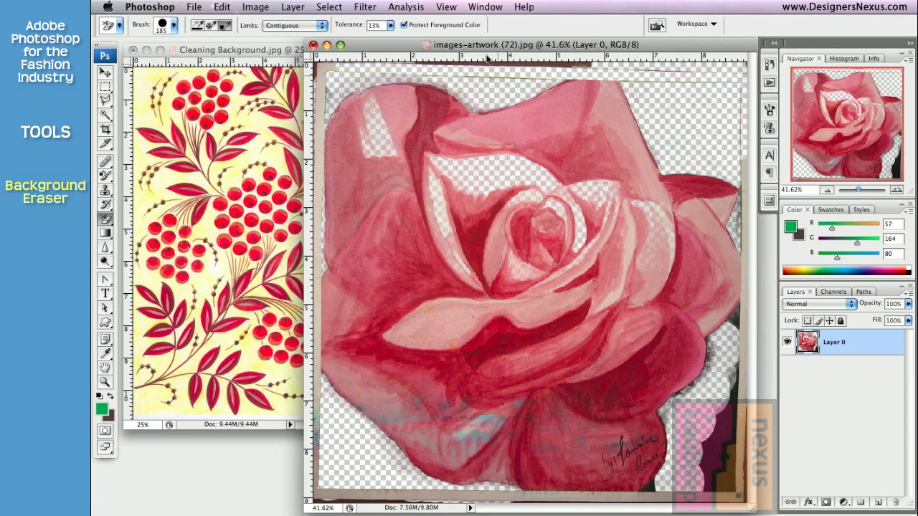
# - Raise tolerance to 35% and erase the backdrop down the right edge and the top strip
pyautogui.click(391, 26)
pyautogui.moveTo(394, 41); pyautogui.dragTo(407, 42)
pyautogui.click(487, 49)
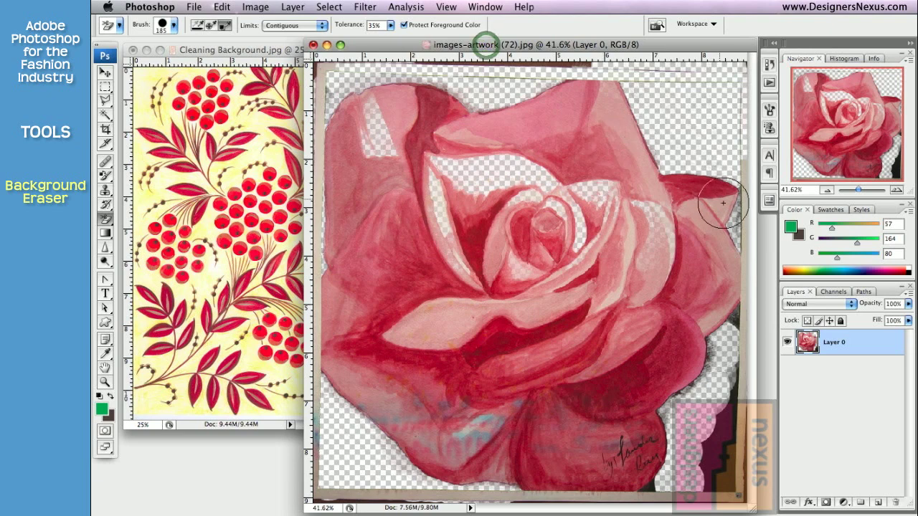
pyautogui.moveTo(737, 256)
pyautogui.mouseDown()
pyautogui.moveTo(733, 331)
pyautogui.moveTo(735, 312)
pyautogui.moveTo(666, 415)
pyautogui.moveTo(670, 470)
pyautogui.moveTo(719, 469)
pyautogui.moveTo(737, 406)
pyautogui.moveTo(714, 460)
pyautogui.moveTo(742, 389)
pyautogui.moveTo(661, 487)
pyautogui.mouseUp()
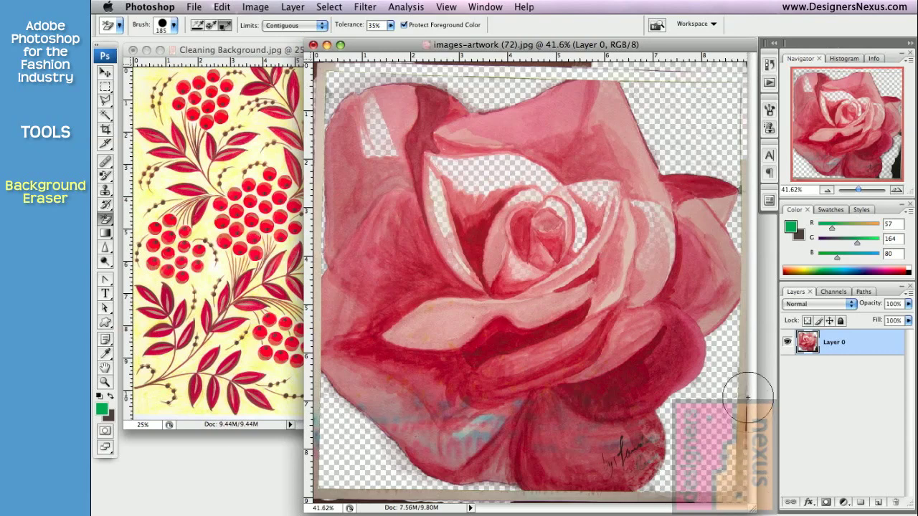
pyautogui.moveTo(538, 70)
pyautogui.mouseDown()
pyautogui.moveTo(610, 64)
pyautogui.moveTo(324, 65)
pyautogui.mouseUp()
pyautogui.click(290, 25)
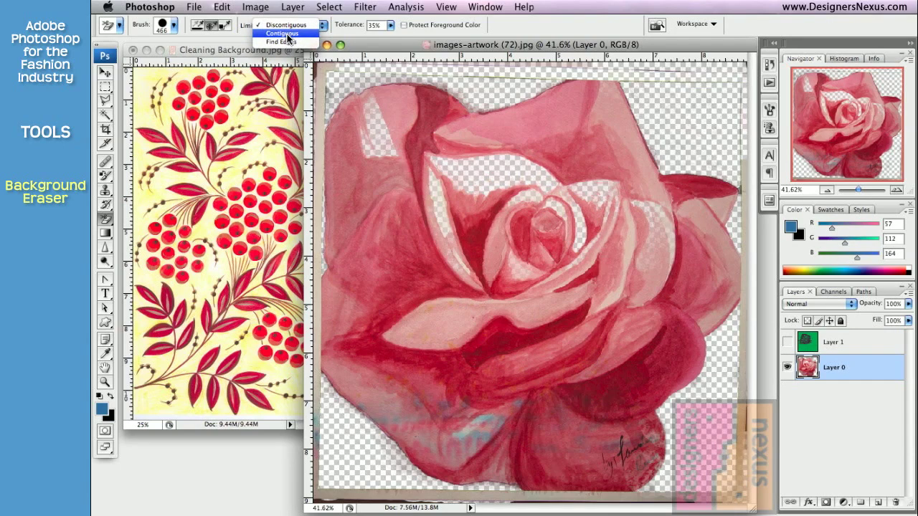
# - Hide the rose layer, select Layer 1, and erase three green dots with Contiguous limits
pyautogui.click(287, 34)
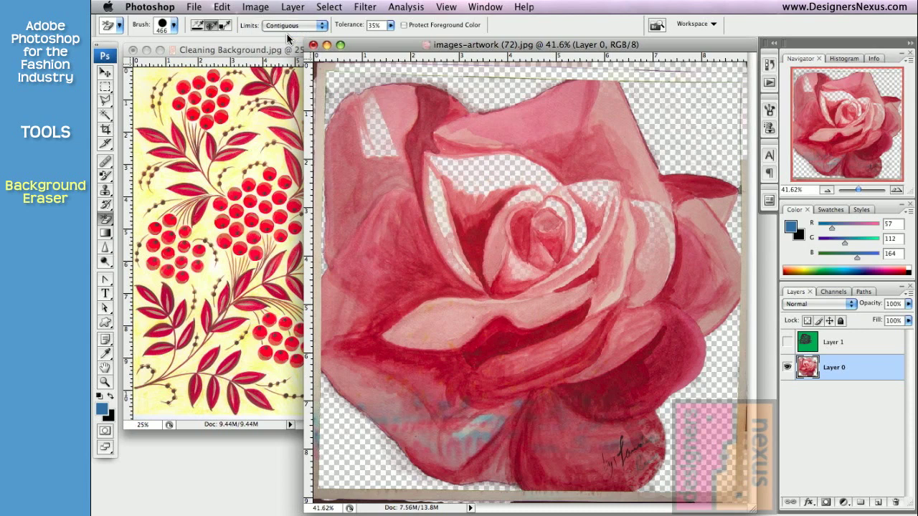
pyautogui.click(789, 367)
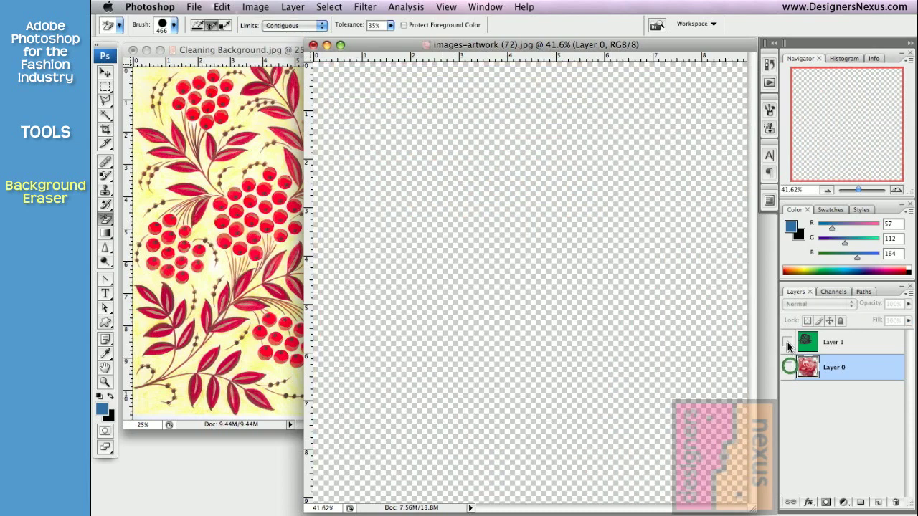
pyautogui.click(786, 342)
pyautogui.click(844, 344)
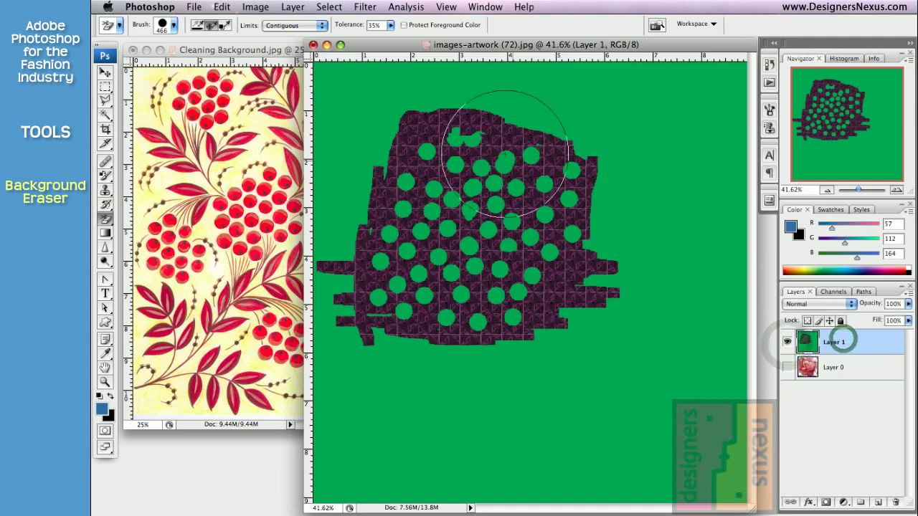
pyautogui.click(469, 139)
pyautogui.click(426, 151)
pyautogui.click(404, 184)
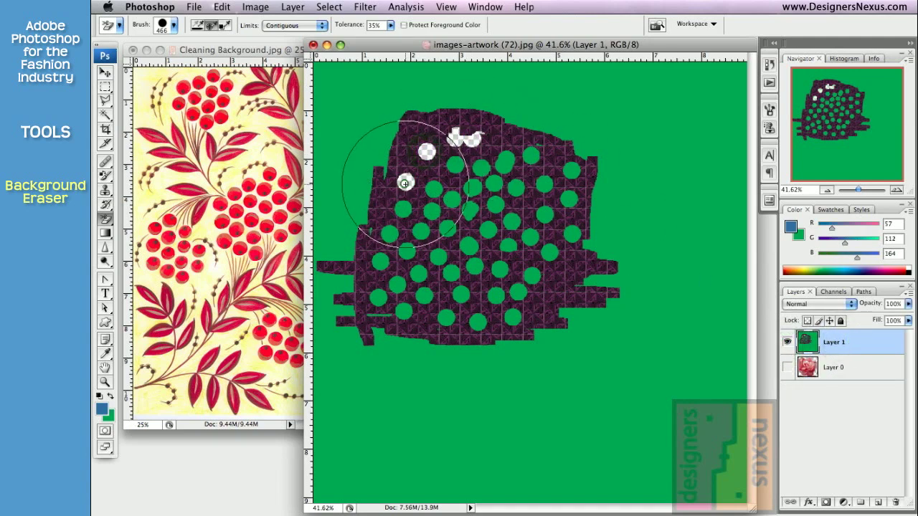
# - Erase more dots with Find Edges, then Discontiguous limits, plus a circular patch at the lower edge
pyautogui.click(323, 27)
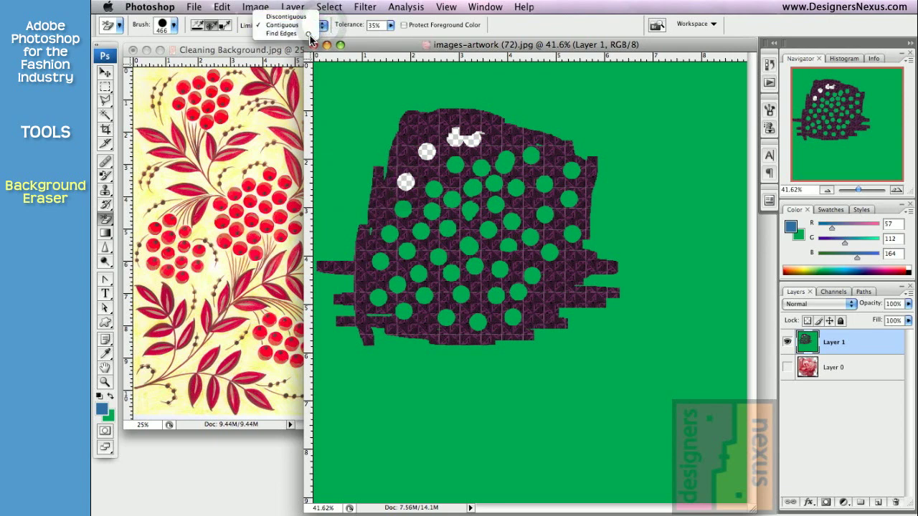
pyautogui.click(312, 34)
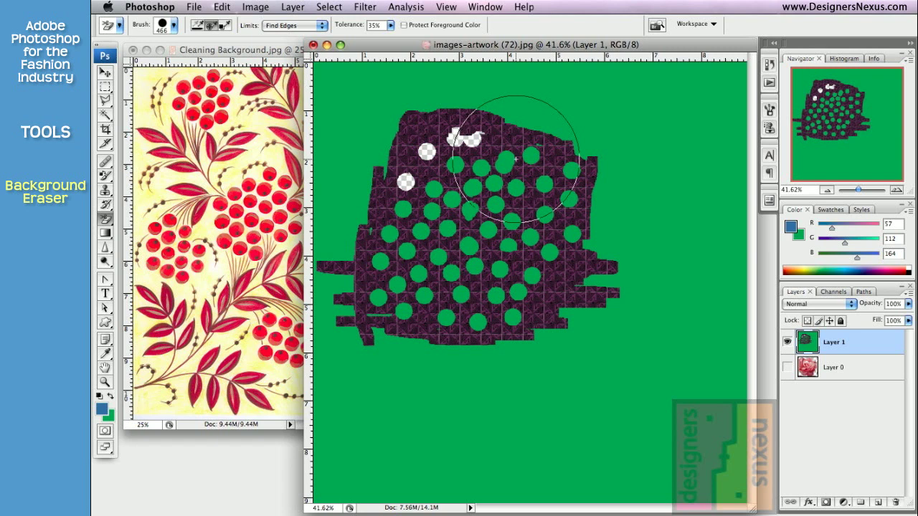
pyautogui.moveTo(531, 156)
pyautogui.mouseDown()
pyautogui.moveTo(589, 163)
pyautogui.moveTo(571, 171)
pyautogui.mouseUp()
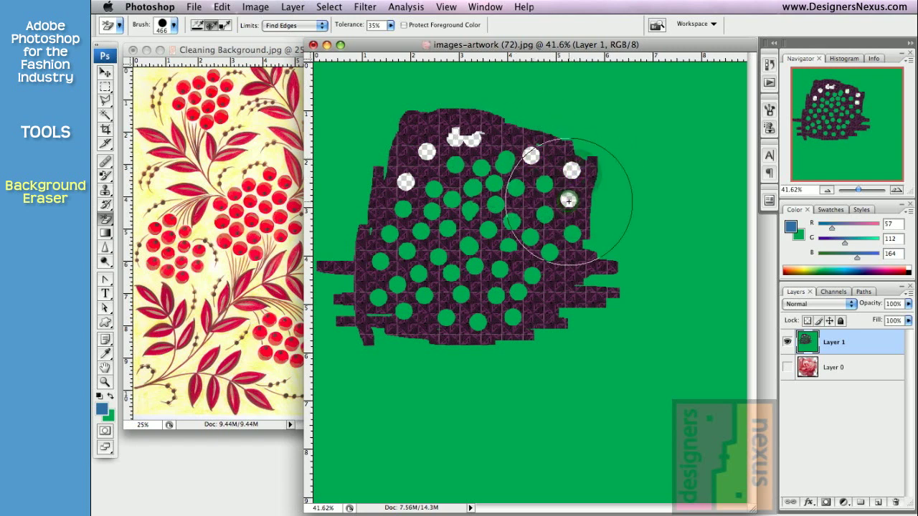
pyautogui.click(316, 25)
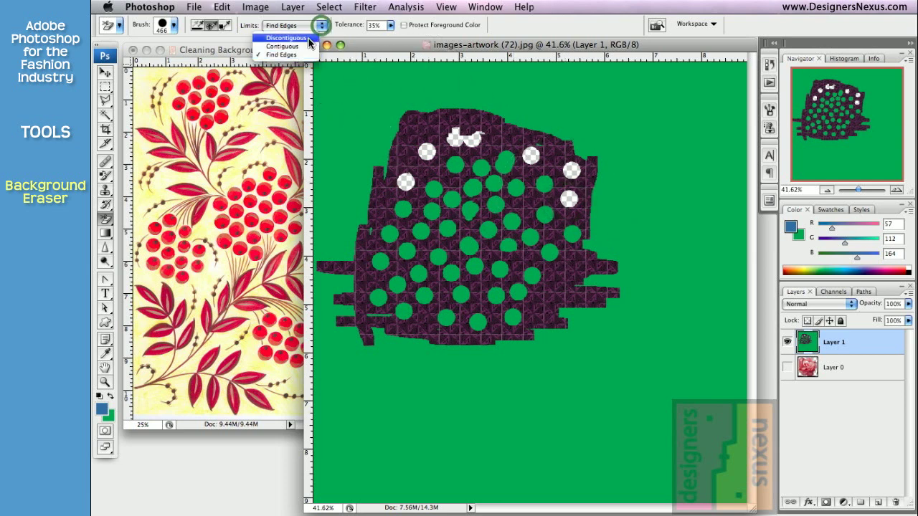
pyautogui.click(308, 39)
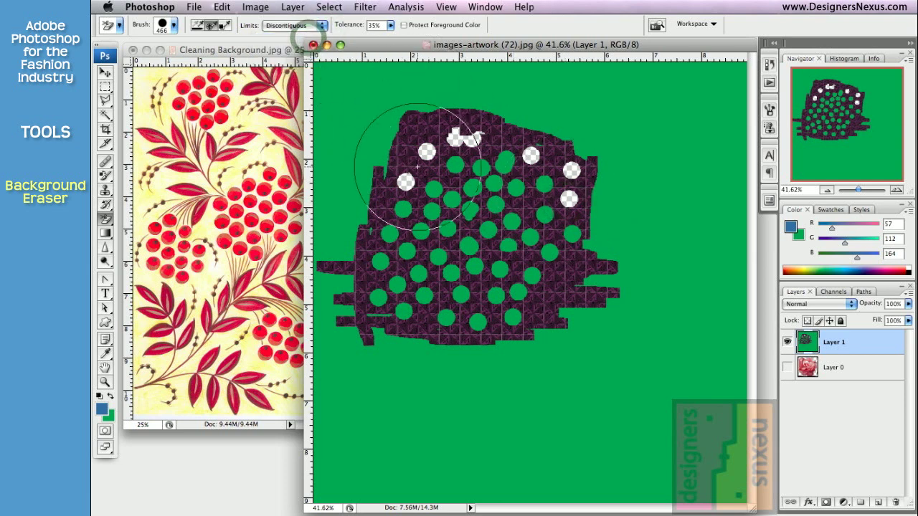
pyautogui.moveTo(417, 166)
pyautogui.mouseDown()
pyautogui.moveTo(435, 191)
pyautogui.moveTo(405, 215)
pyautogui.moveTo(373, 300)
pyautogui.moveTo(365, 287)
pyautogui.moveTo(378, 299)
pyautogui.mouseUp()
pyautogui.click(513, 317)
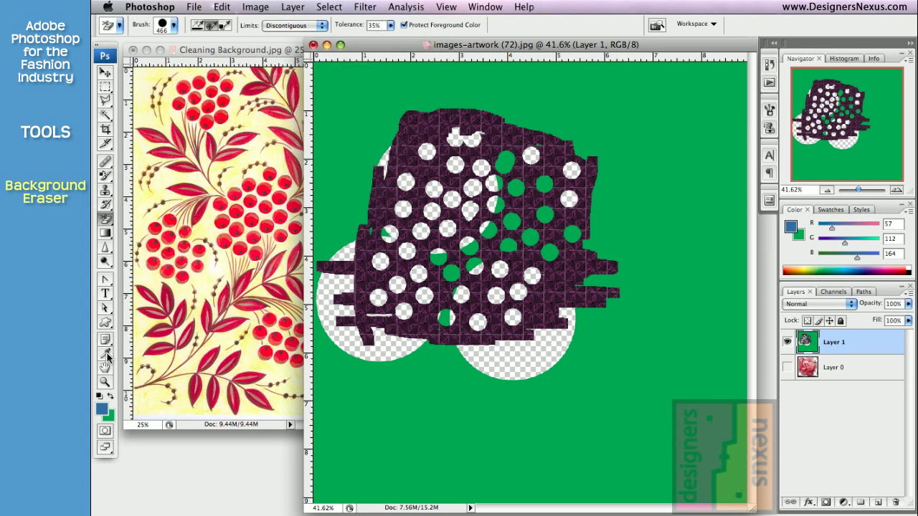
# - Sample the green as foreground and erase the purple pattern with the Background Eraser, keeping green
pyautogui.click(105, 355)
pyautogui.click(667, 122)
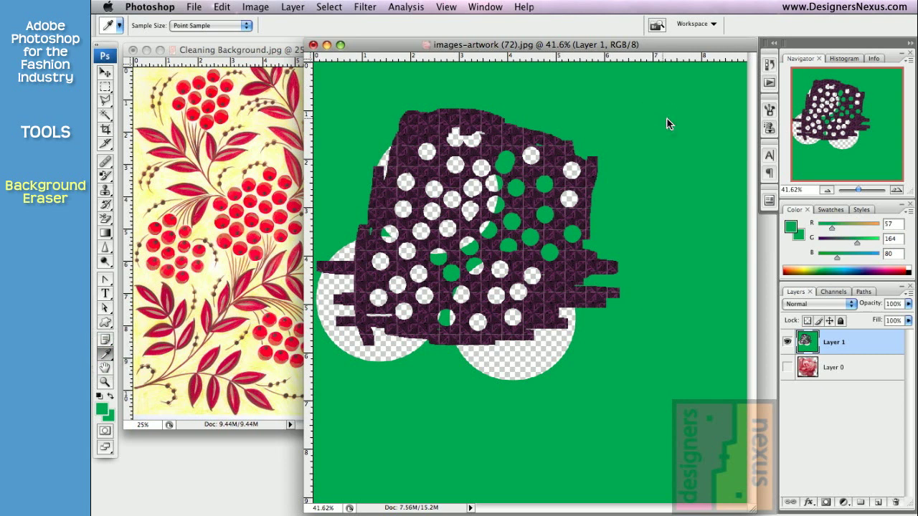
pyautogui.click(106, 219)
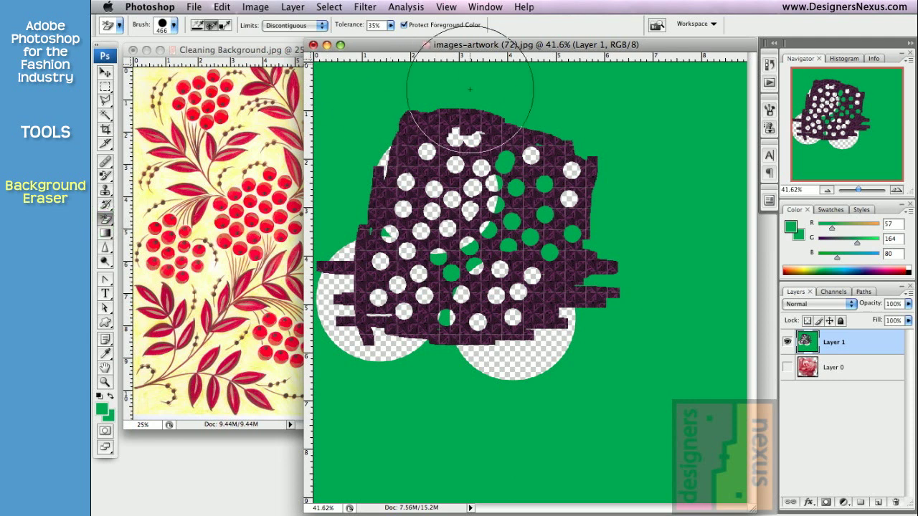
pyautogui.moveTo(500, 137)
pyautogui.mouseDown()
pyautogui.moveTo(526, 175)
pyautogui.moveTo(475, 193)
pyautogui.moveTo(507, 190)
pyautogui.moveTo(525, 246)
pyautogui.moveTo(465, 275)
pyautogui.moveTo(527, 303)
pyautogui.moveTo(493, 324)
pyautogui.moveTo(580, 282)
pyautogui.moveTo(590, 307)
pyautogui.moveTo(544, 226)
pyautogui.moveTo(471, 194)
pyautogui.moveTo(395, 179)
pyautogui.moveTo(384, 147)
pyautogui.moveTo(327, 320)
pyautogui.moveTo(389, 305)
pyautogui.moveTo(380, 367)
pyautogui.mouseUp()
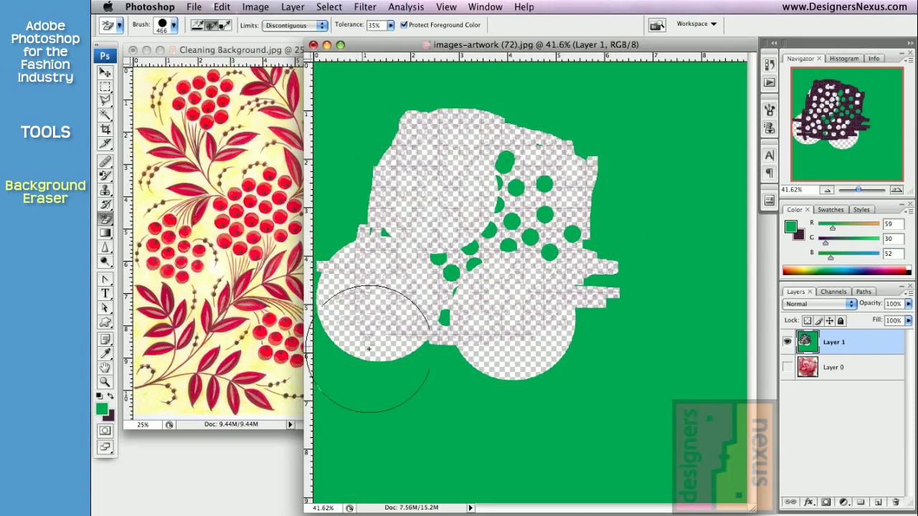
pyautogui.click(453, 208)
pyautogui.moveTo(106, 219); pyautogui.dragTo(137, 246)
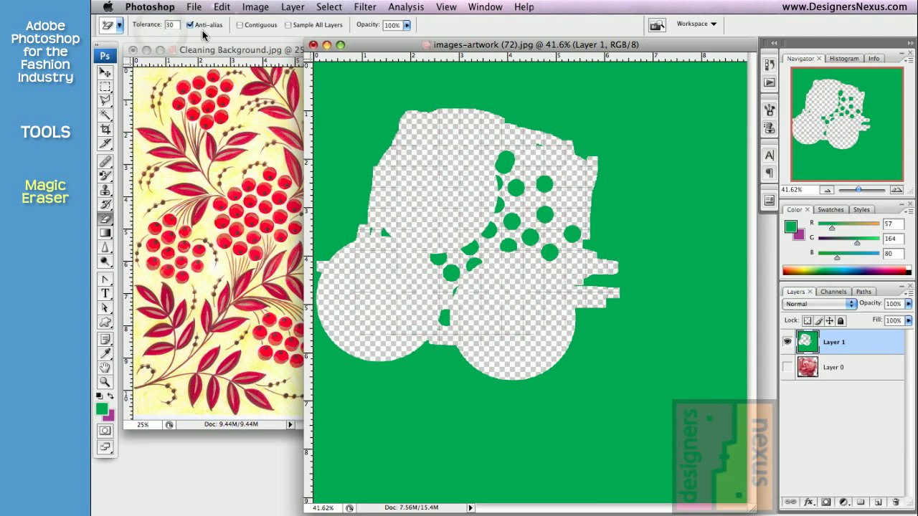
# - Magic-erase the cream and yellow background around the berries in Cleaning Background.jpg
pyautogui.click(240, 26)
pyautogui.click(239, 50)
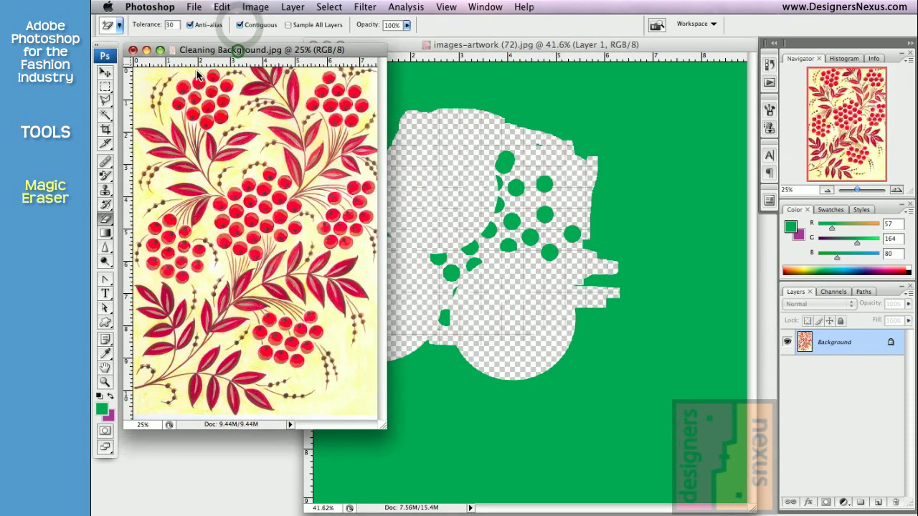
pyautogui.click(145, 106)
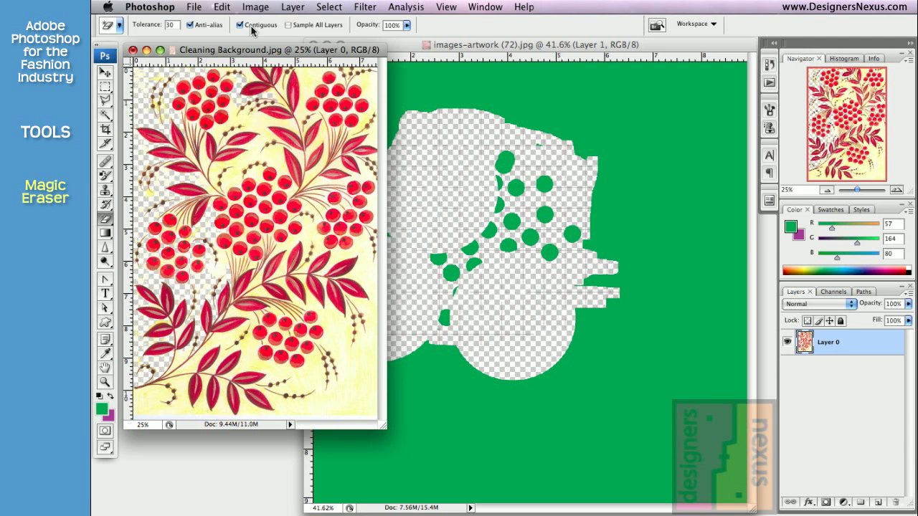
pyautogui.click(309, 85)
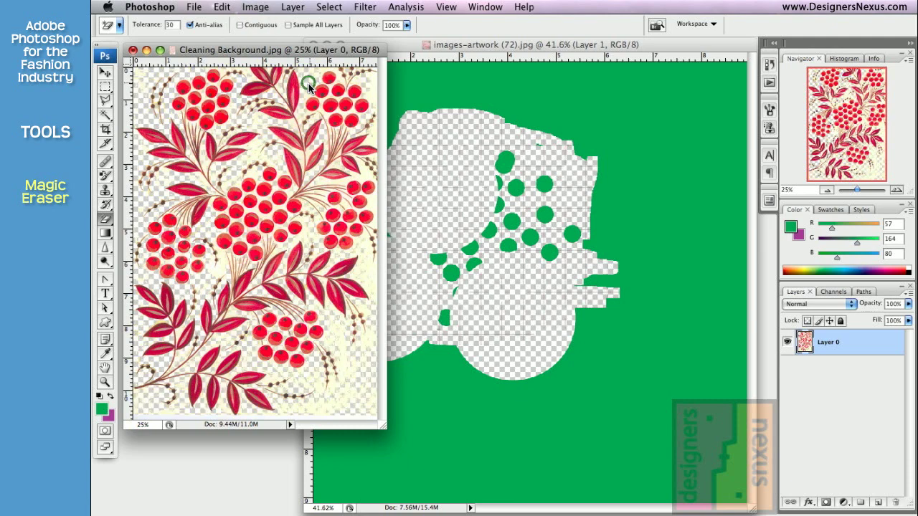
pyautogui.click(369, 96)
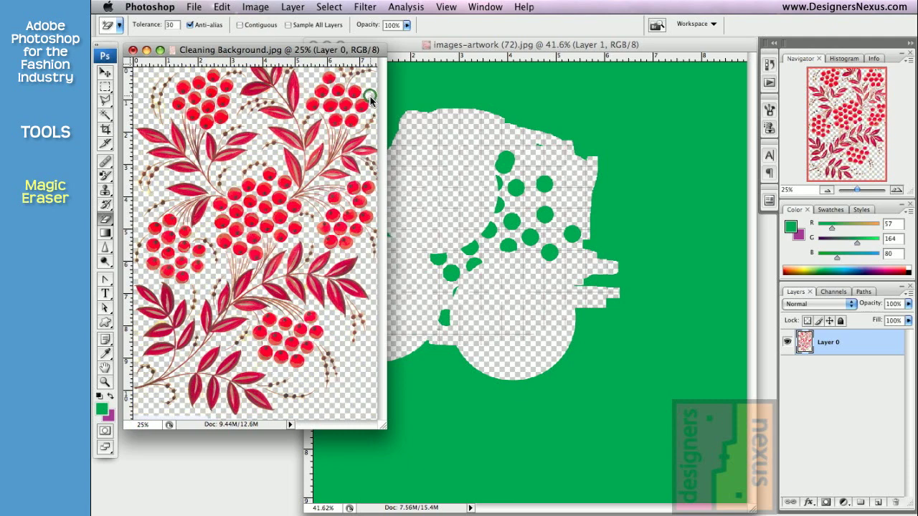
# - In images-artwork, erase four green dots with Contiguous on, then all remaining green in one click
pyautogui.click(406, 47)
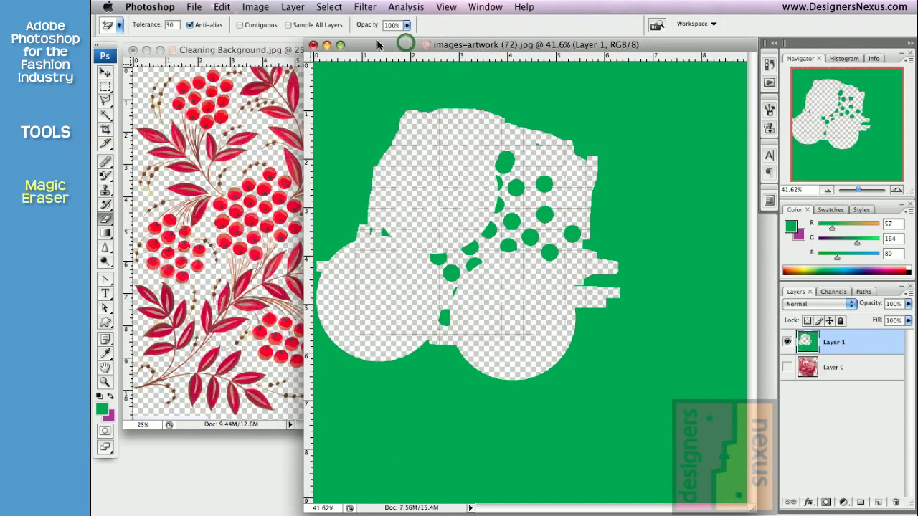
pyautogui.click(261, 26)
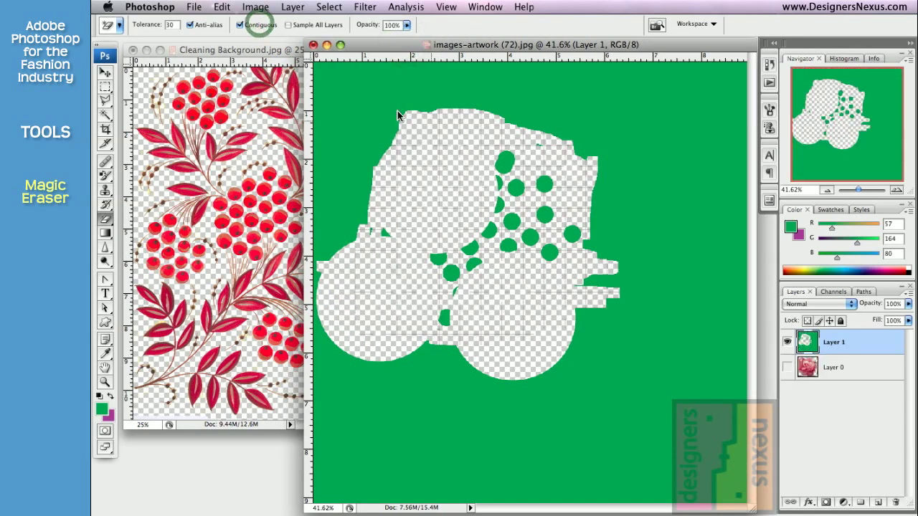
pyautogui.click(503, 168)
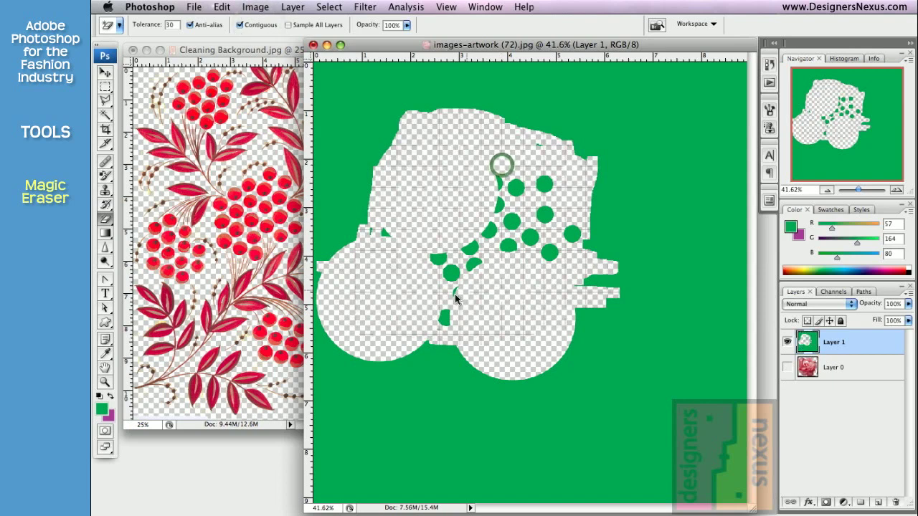
pyautogui.click(445, 318)
pyautogui.click(437, 260)
pyautogui.click(508, 245)
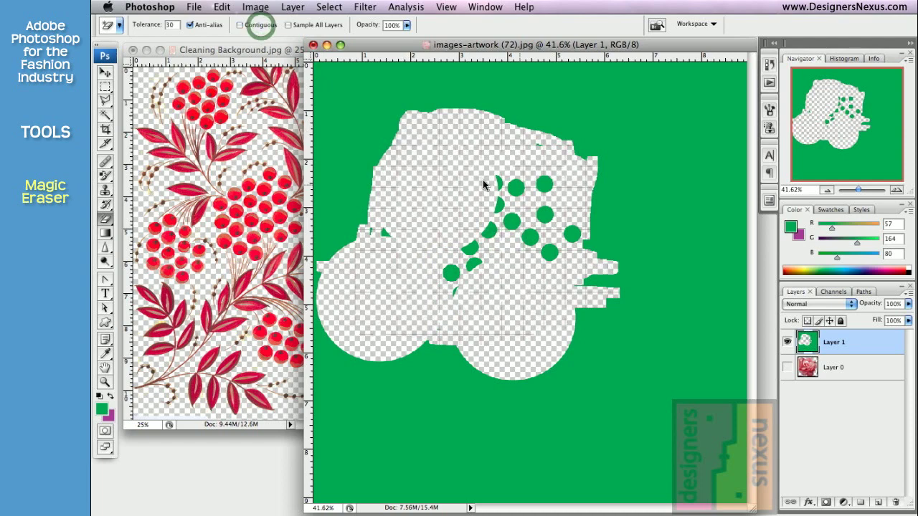
pyautogui.click(544, 216)
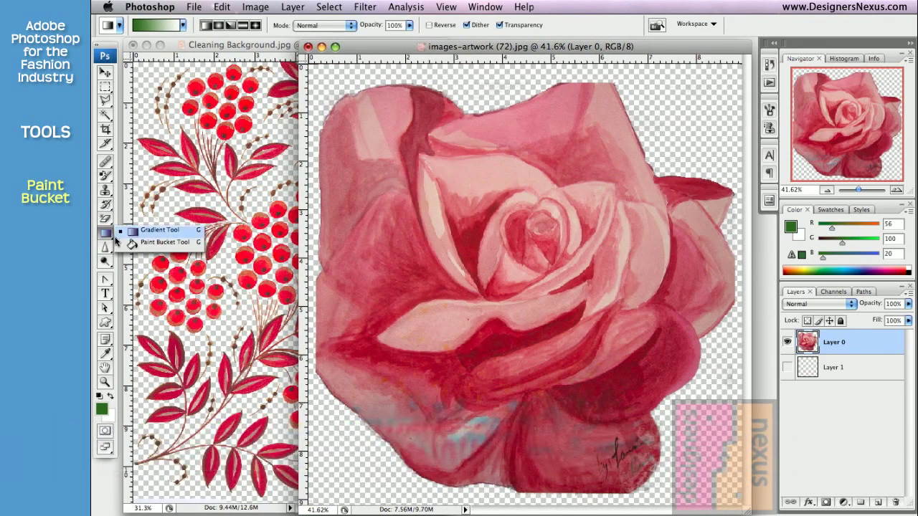
# - Set the Paint Bucket source to the green plaid pattern, undoing an accidental solid green fill
pyautogui.click(132, 244)
pyautogui.click(184, 27)
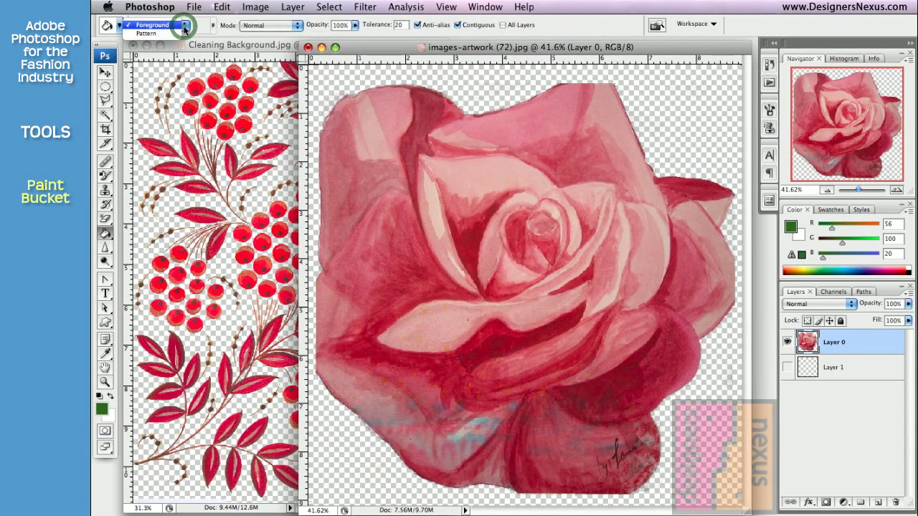
pyautogui.click(162, 33)
pyautogui.click(214, 27)
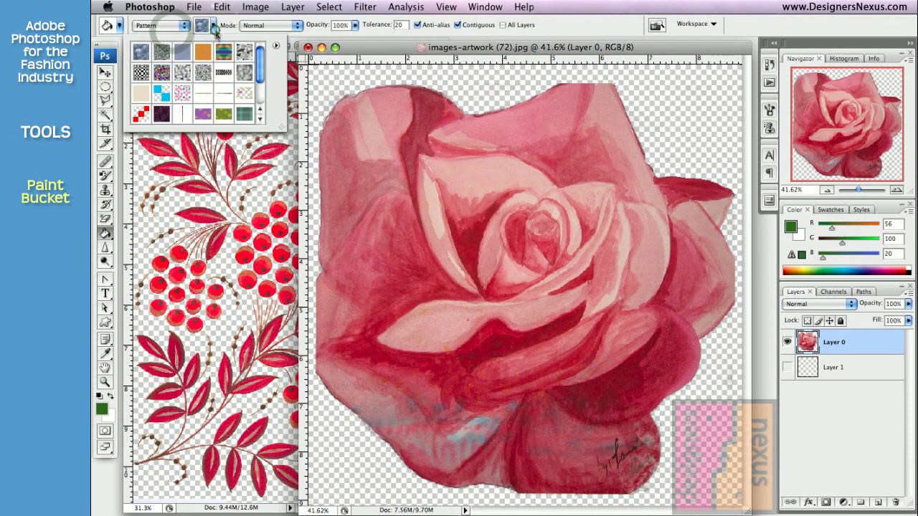
pyautogui.doubleClick(244, 114)
pyautogui.click(222, 7)
pyautogui.click(244, 199)
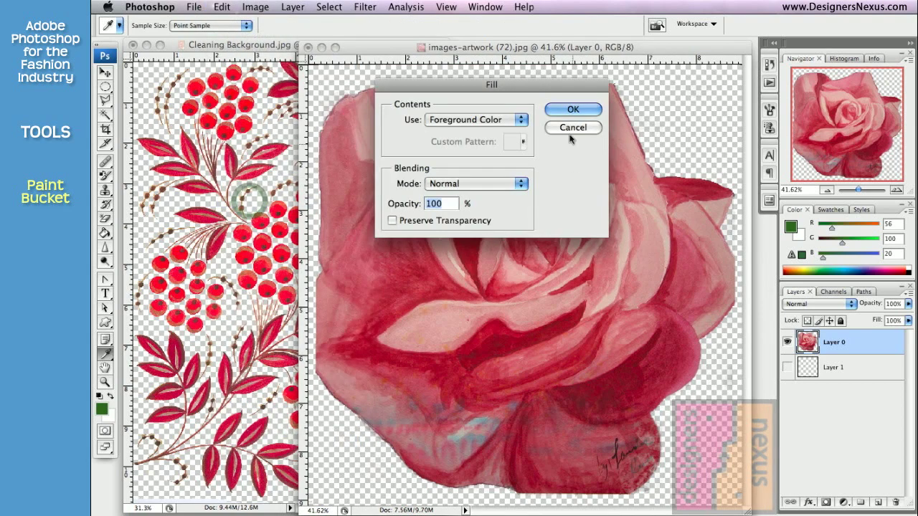
pyautogui.click(570, 108)
pyautogui.press('super+z')
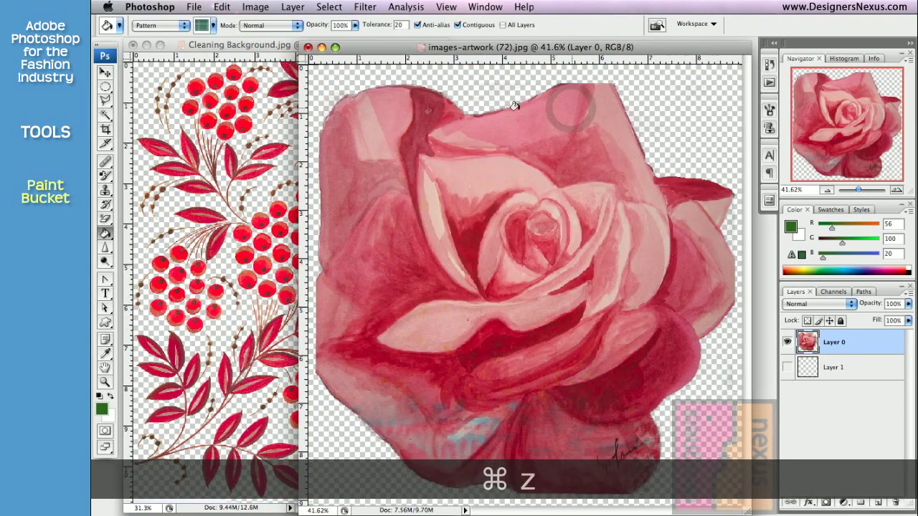
# - Fill a circular selection over the rose's centre with the plaid pattern via Edit > Fill
pyautogui.click(106, 86)
pyautogui.moveTo(417, 164); pyautogui.dragTo(661, 410)
pyautogui.click(222, 7)
pyautogui.click(244, 200)
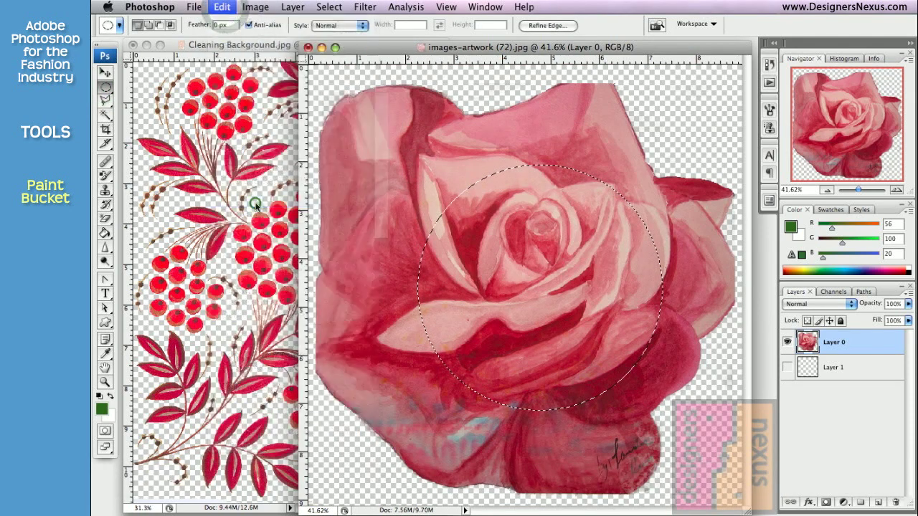
pyautogui.click(522, 120)
pyautogui.click(492, 163)
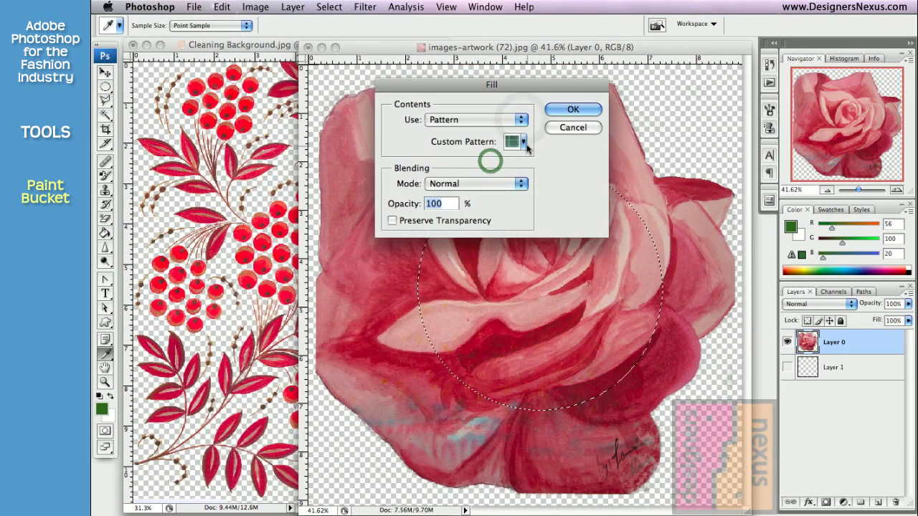
pyautogui.click(573, 109)
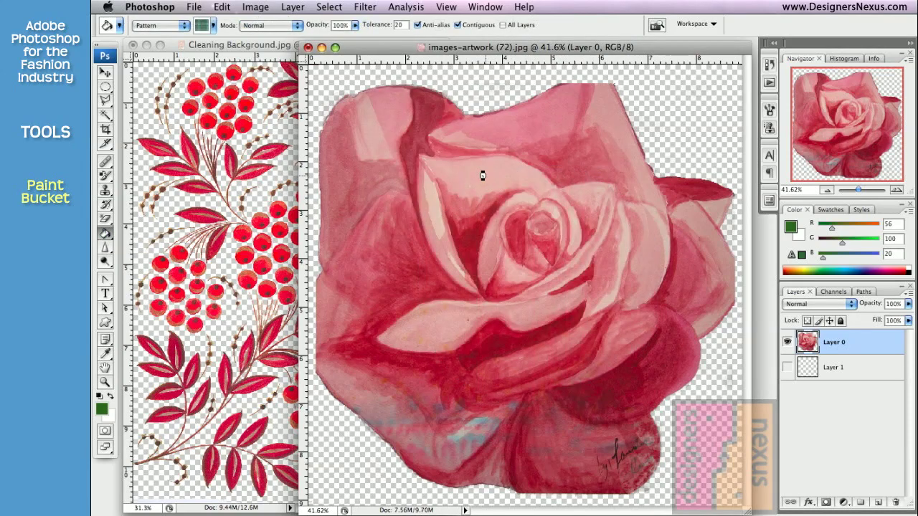
# - Plaid-fill three light petal areas, then bring the berry document forward with Foreground fill source
pyautogui.click(482, 176)
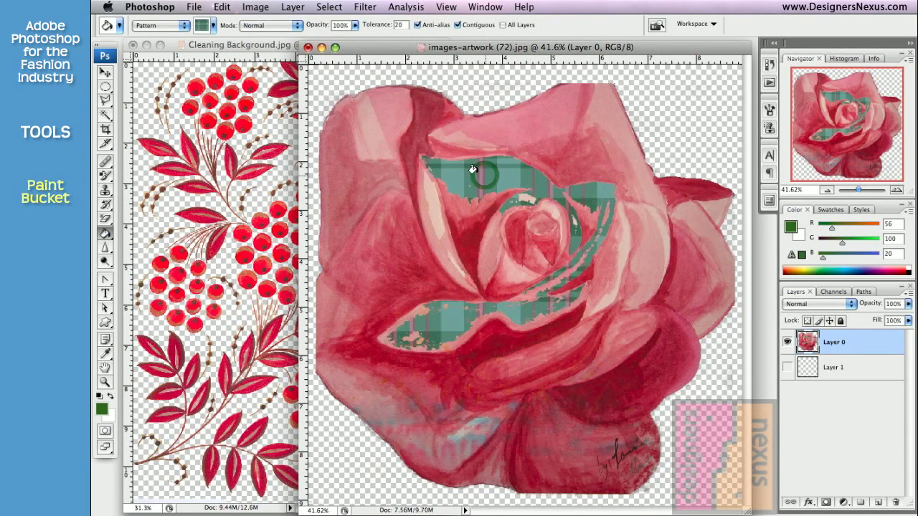
pyautogui.click(376, 144)
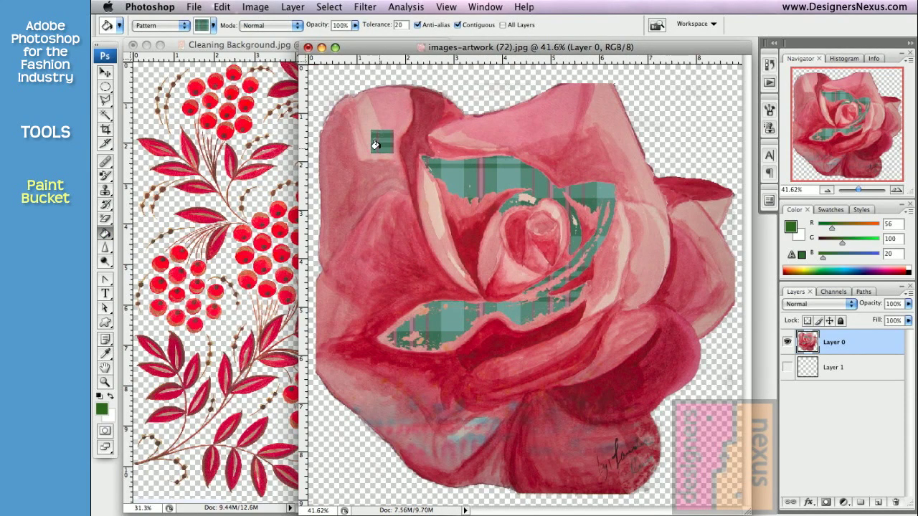
pyautogui.click(617, 253)
pyautogui.click(251, 44)
pyautogui.click(184, 26)
pyautogui.click(154, 16)
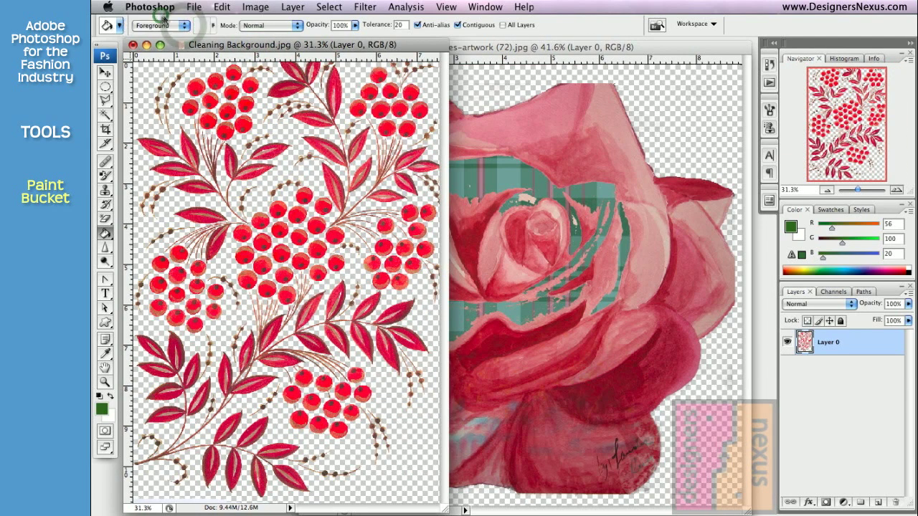
pyautogui.click(143, 109)
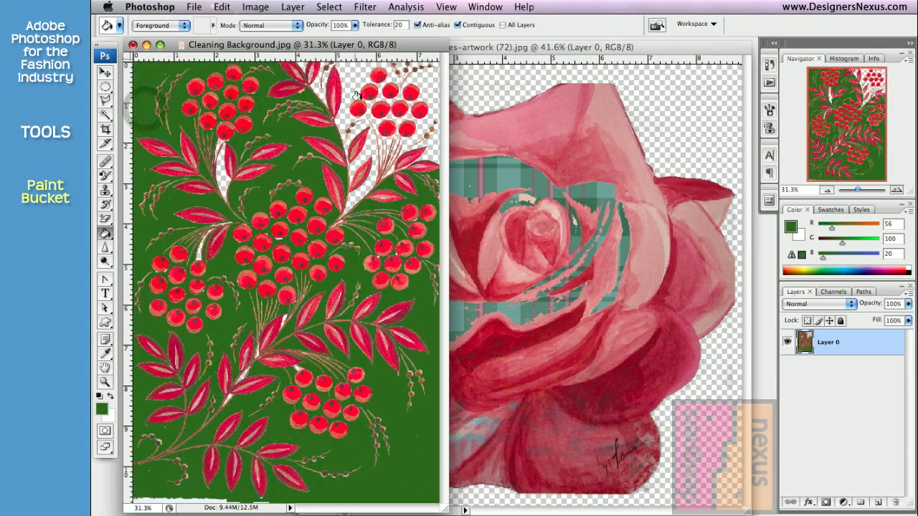
pyautogui.click(457, 26)
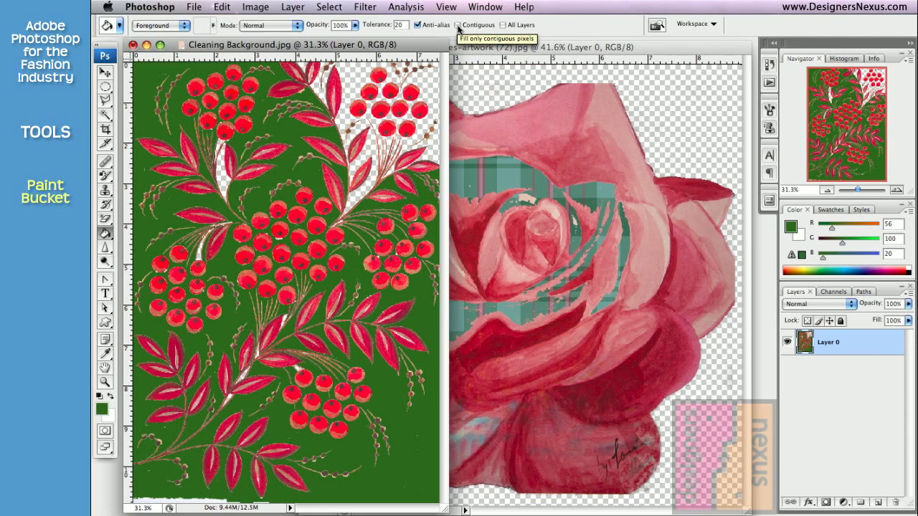
pyautogui.click(350, 76)
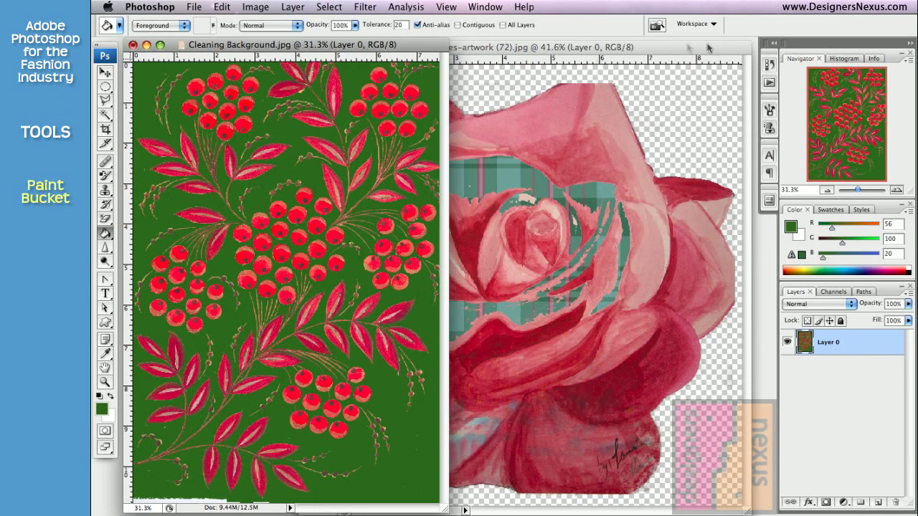
pyautogui.click(778, 45)
pyautogui.click(741, 177)
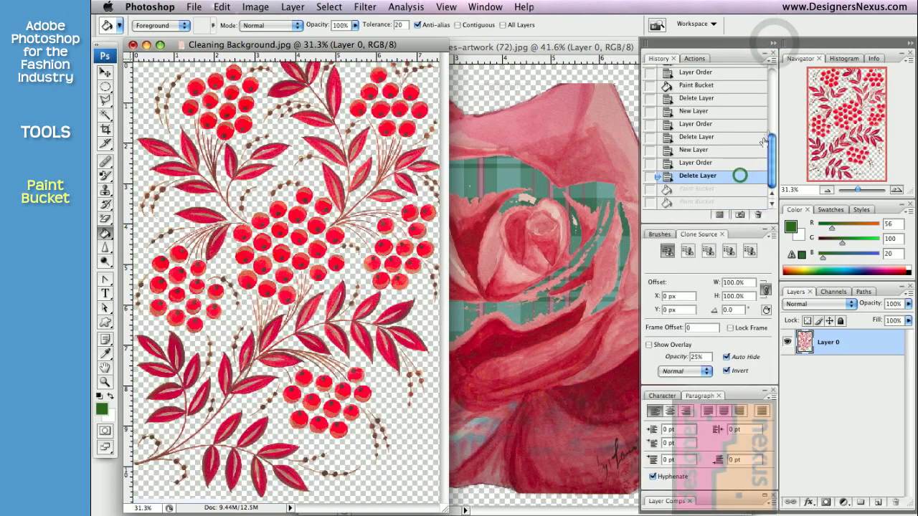
pyautogui.click(774, 45)
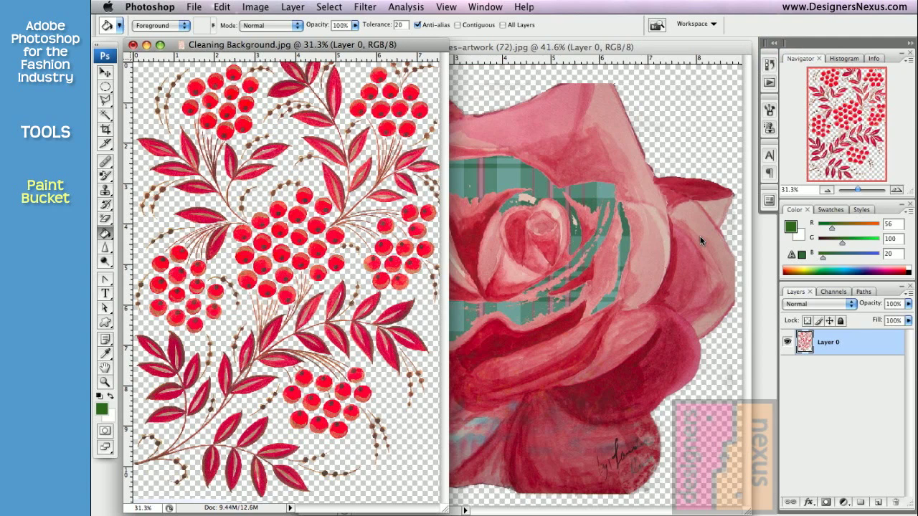
# - Add a new layer beneath the berry artwork and fill it with the plaid pattern
pyautogui.click(878, 506)
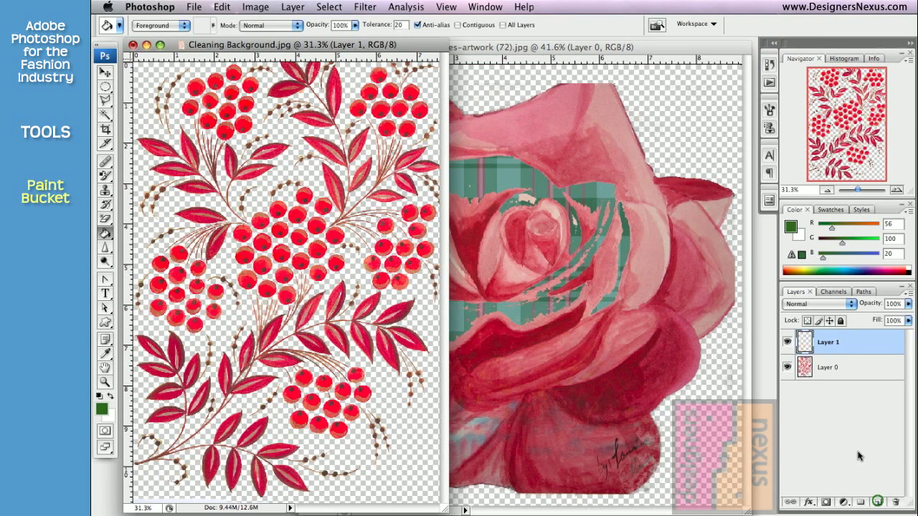
pyautogui.moveTo(838, 342); pyautogui.dragTo(834, 378)
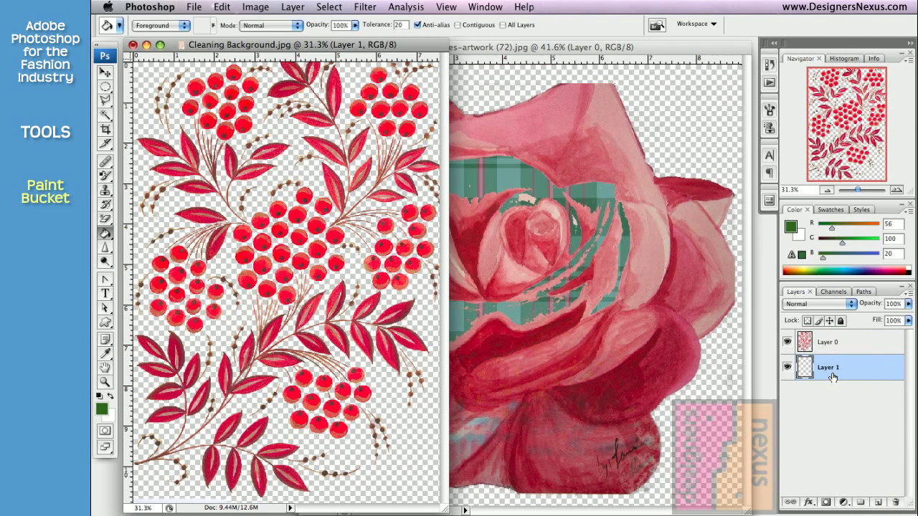
pyautogui.click(184, 27)
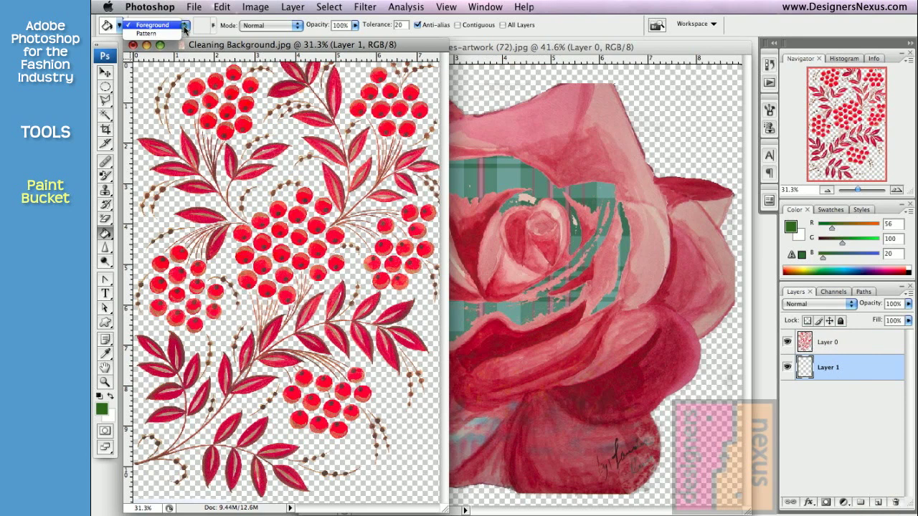
pyautogui.click(174, 35)
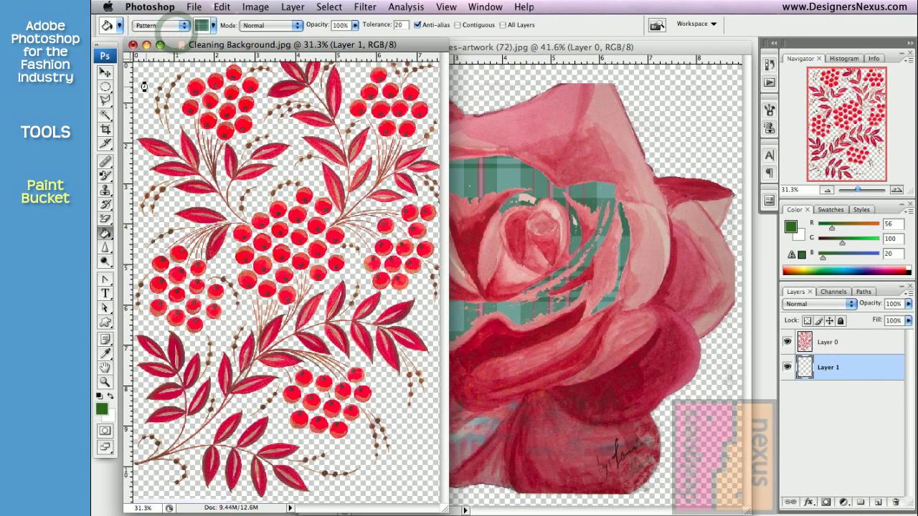
pyautogui.click(142, 84)
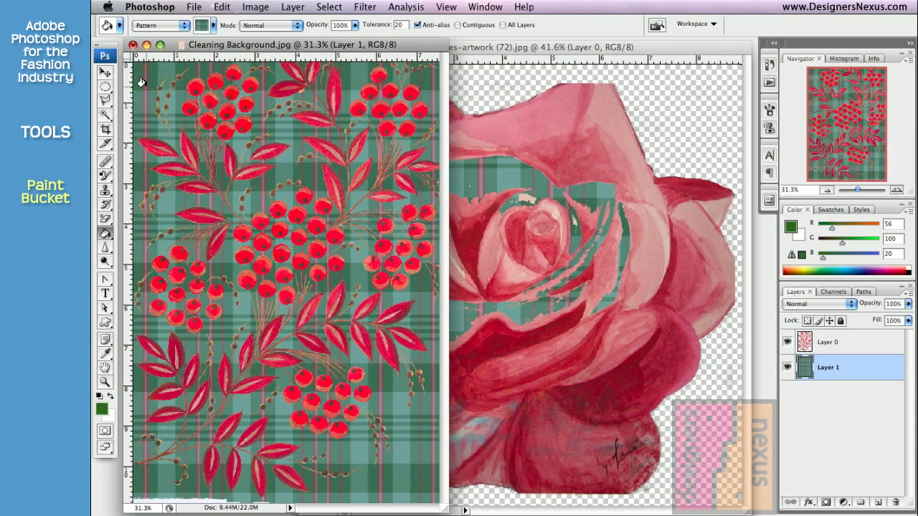
# - Refill the new layer with the foreground green via Edit > Fill
pyautogui.click(222, 8)
pyautogui.click(232, 200)
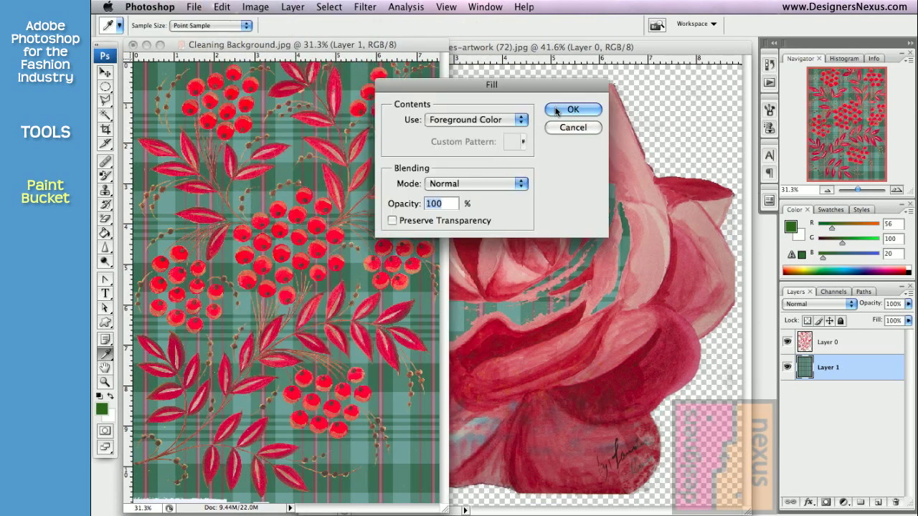
pyautogui.click(556, 109)
pyautogui.press('g')
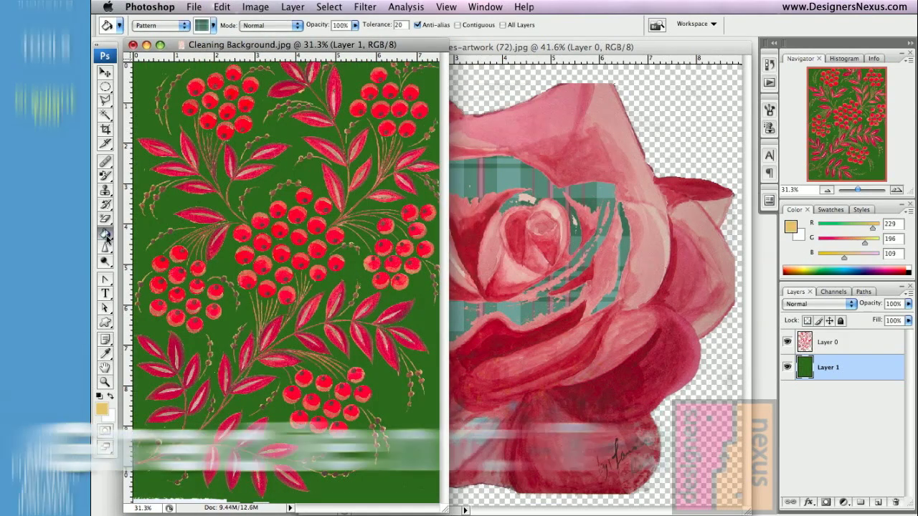
# - Switch to the Gradient tool and set the foreground colour to pale yellow #e7d46e
pyautogui.click(105, 233)
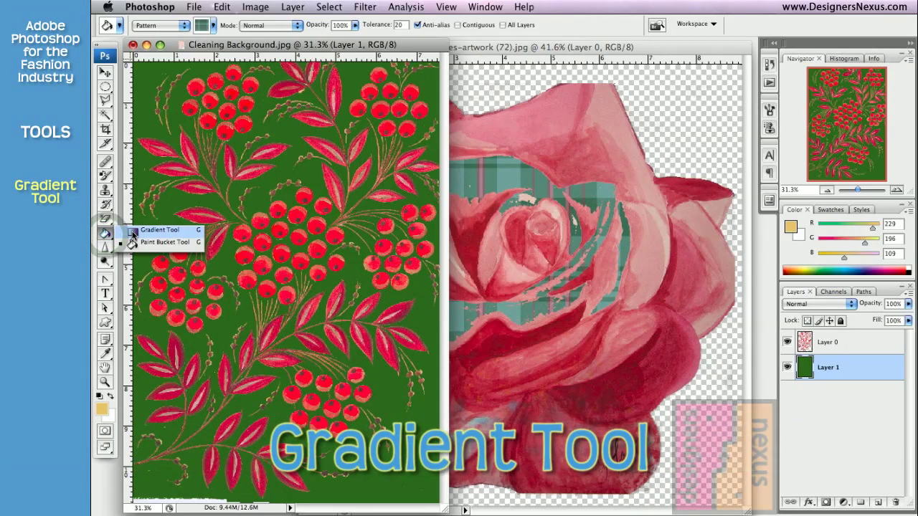
pyautogui.click(170, 230)
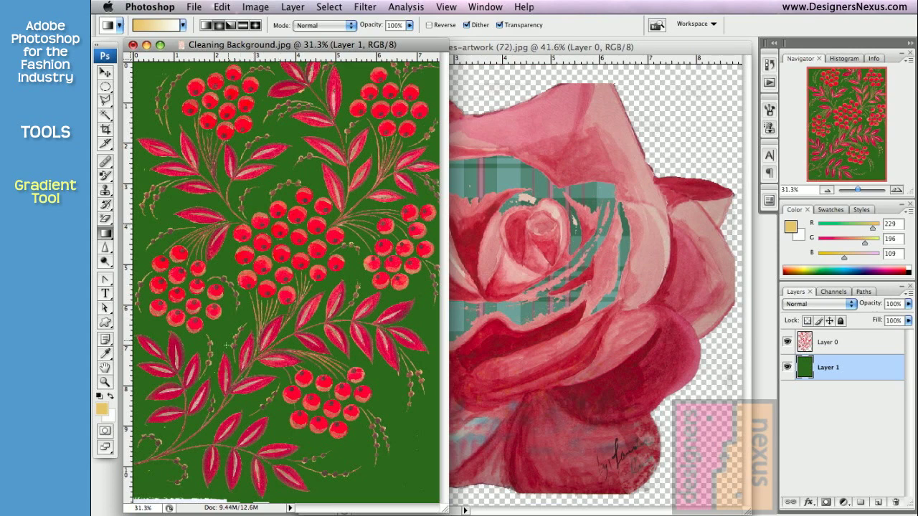
pyautogui.click(101, 411)
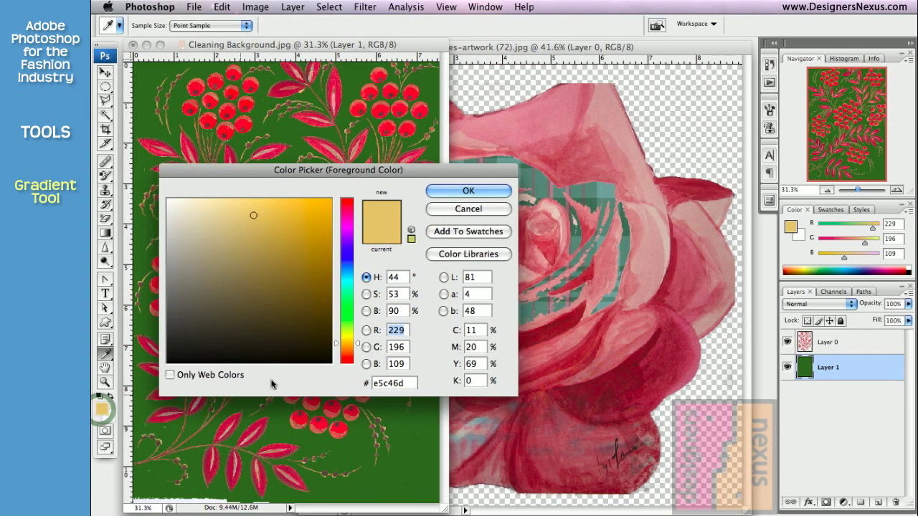
pyautogui.click(253, 214)
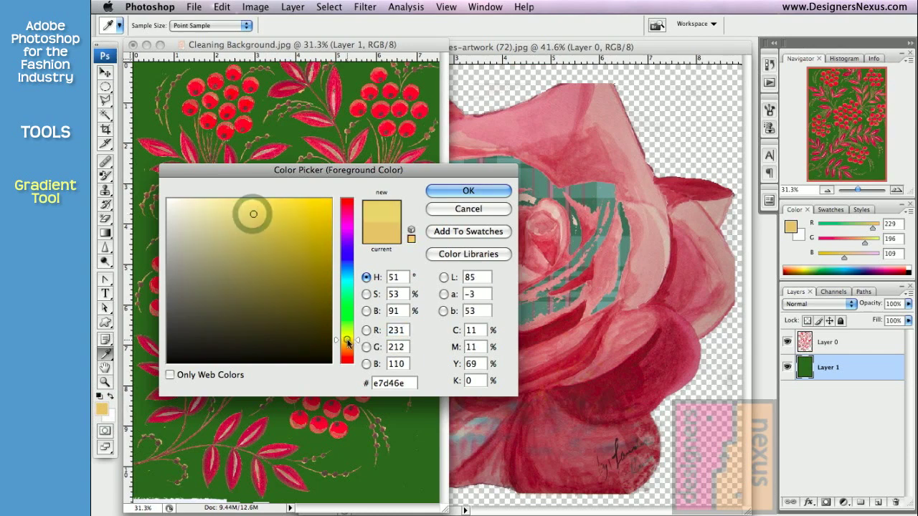
pyautogui.click(452, 192)
# - Set the background to dark brown #281d13 and drag a gold-to-brown gradient diagonally
pyautogui.click(108, 416)
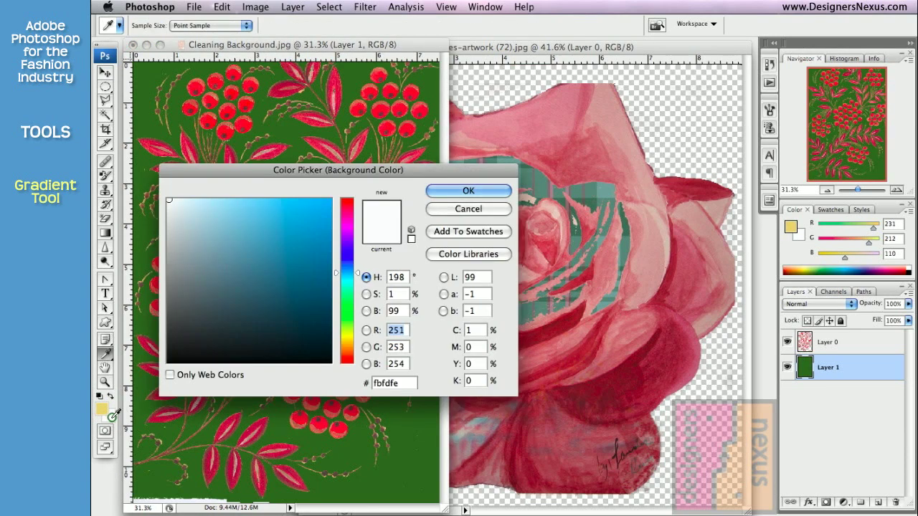
pyautogui.click(347, 350)
pyautogui.click(251, 338)
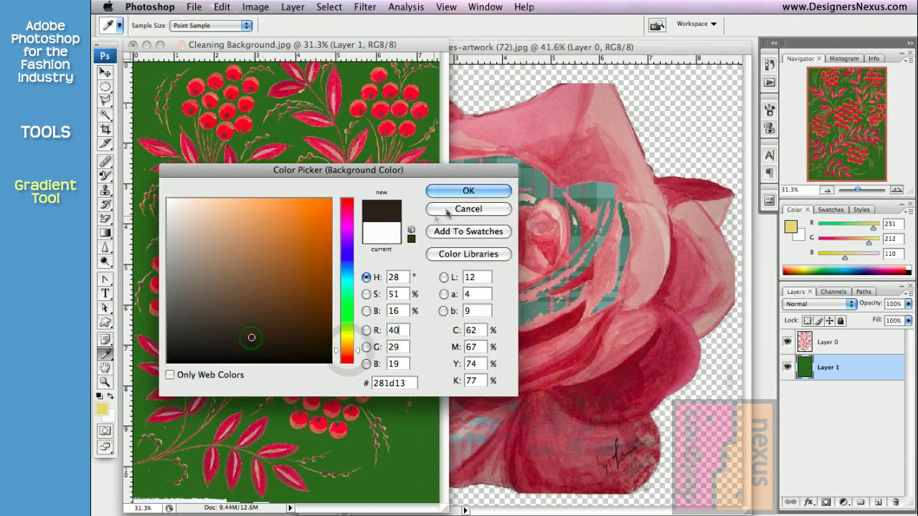
pyautogui.click(466, 192)
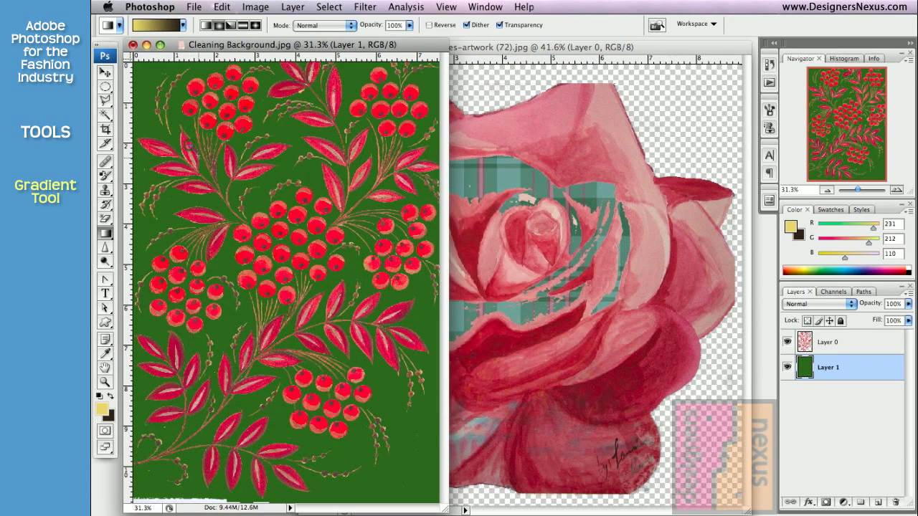
pyautogui.moveTo(228, 216); pyautogui.dragTo(251, 271)
pyautogui.moveTo(265, 312); pyautogui.dragTo(349, 381)
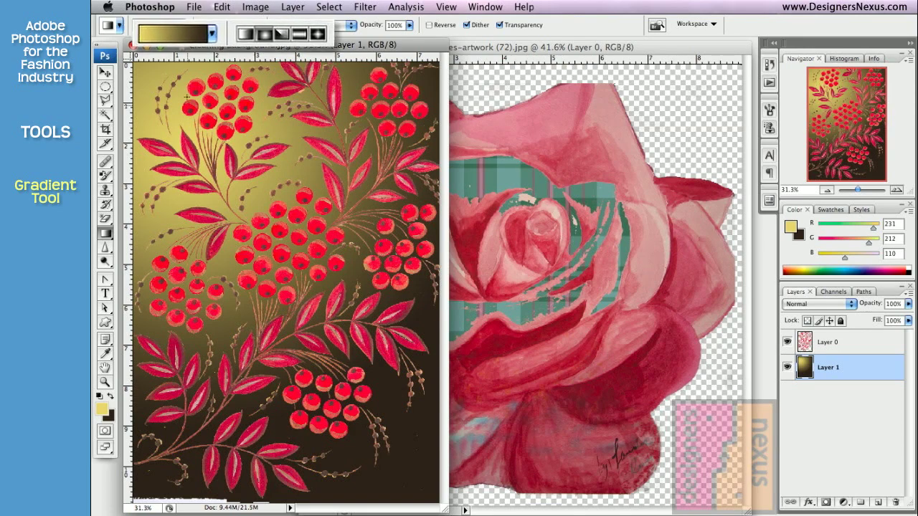
# - Try the Radial and Reflected gradient styles, then pick the Elliptical Marquee tool
pyautogui.click(276, 37)
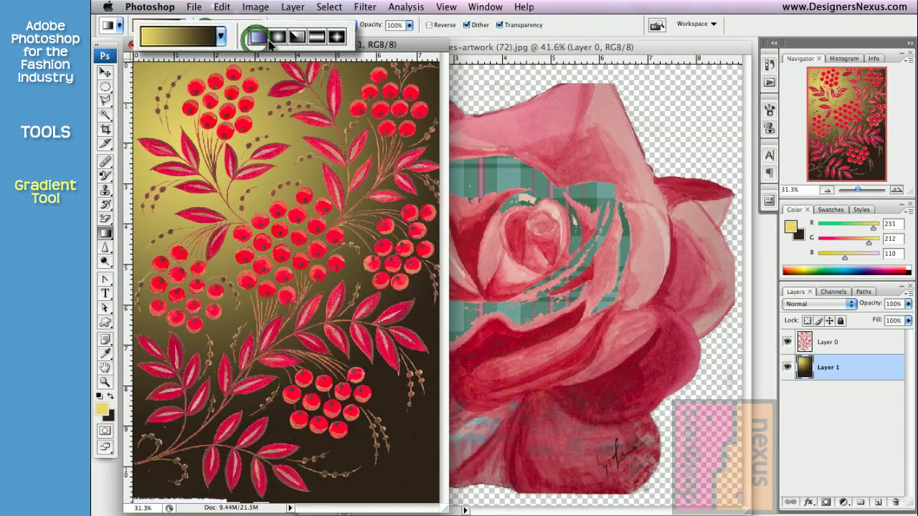
pyautogui.click(311, 39)
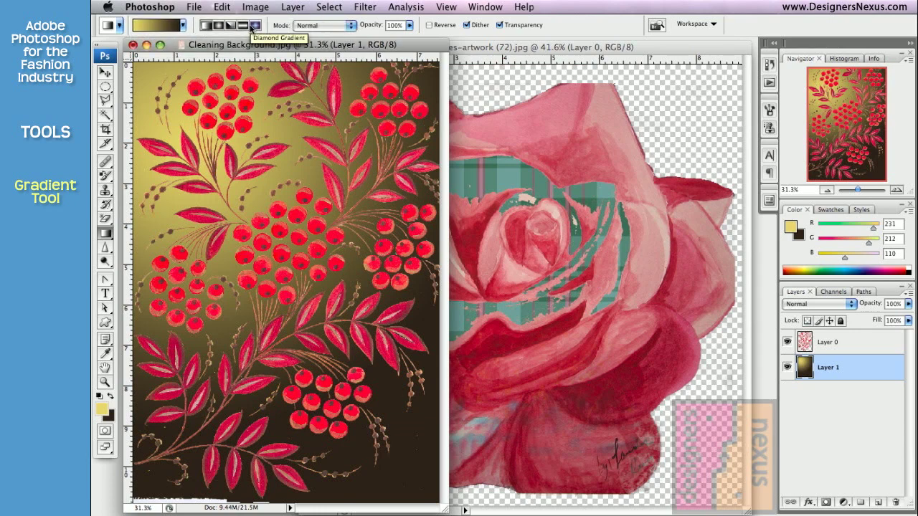
pyautogui.click(105, 85)
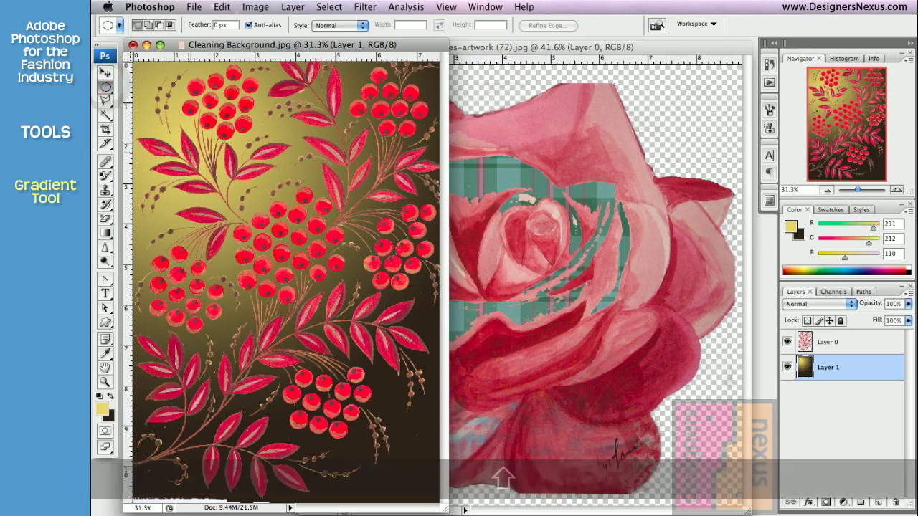
# - Fill a circular selection over the central berries with a dark-to-gold gradient, then deselect
pyautogui.moveTo(172, 133); pyautogui.dragTo(397, 359)
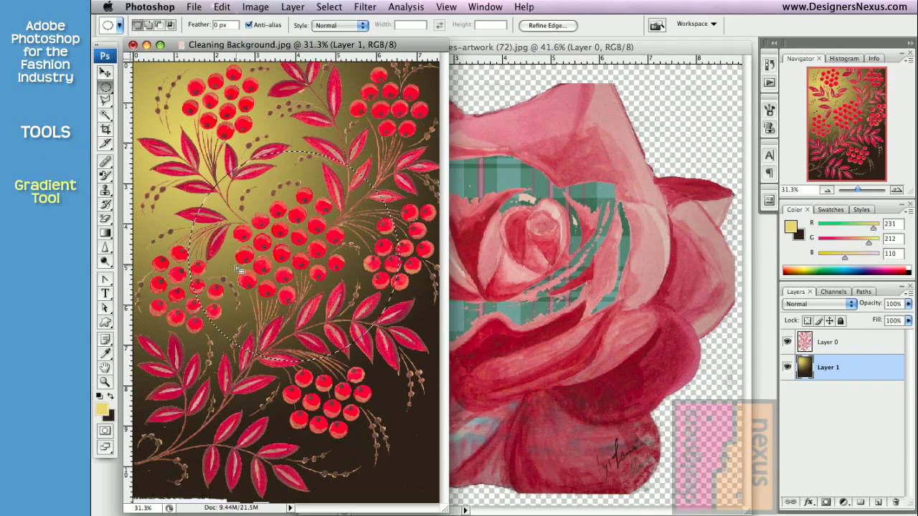
pyautogui.moveTo(264, 264); pyautogui.dragTo(238, 230)
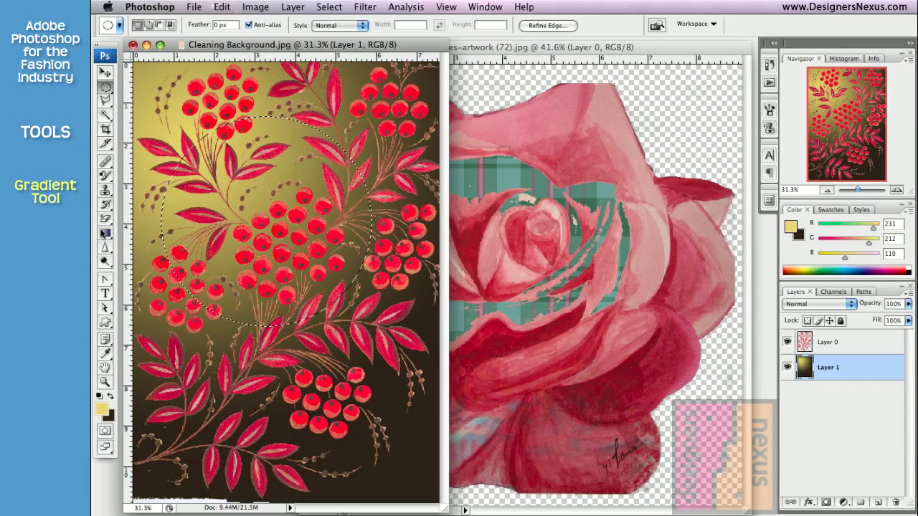
pyautogui.click(104, 233)
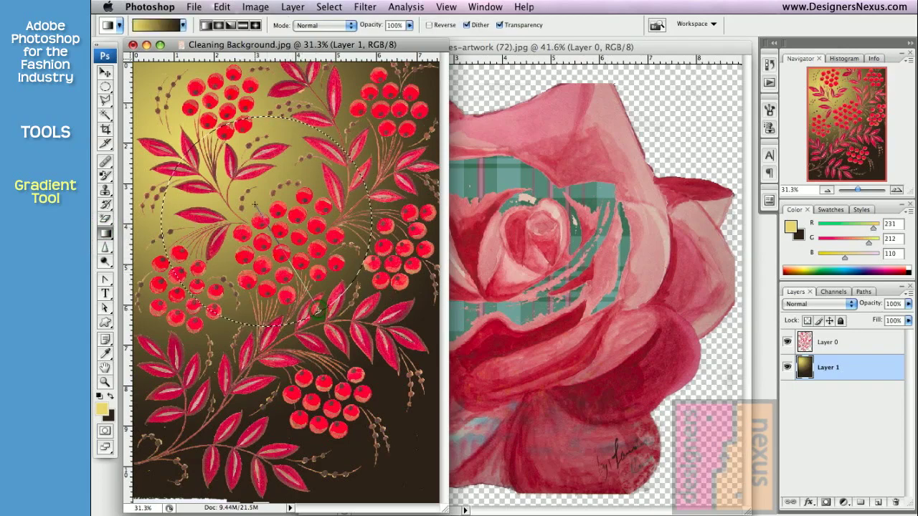
pyautogui.moveTo(318, 310); pyautogui.dragTo(320, 309)
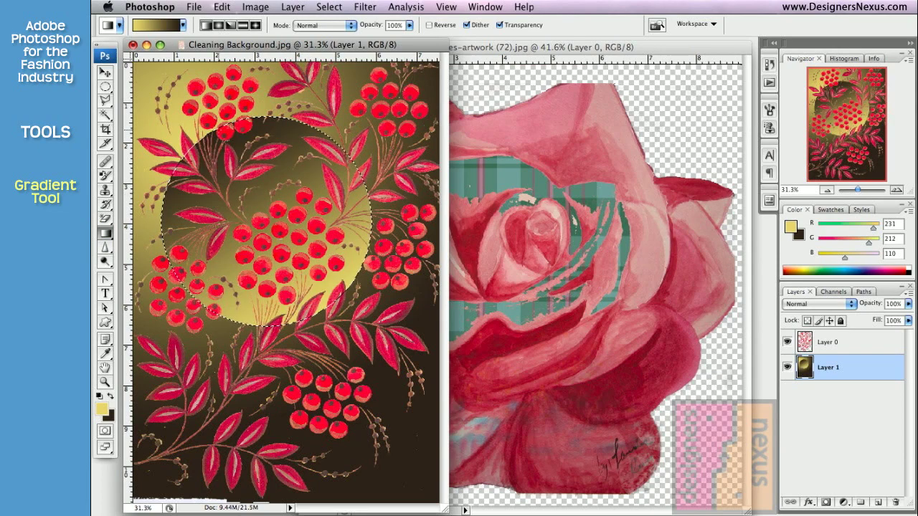
pyautogui.press('super+d')
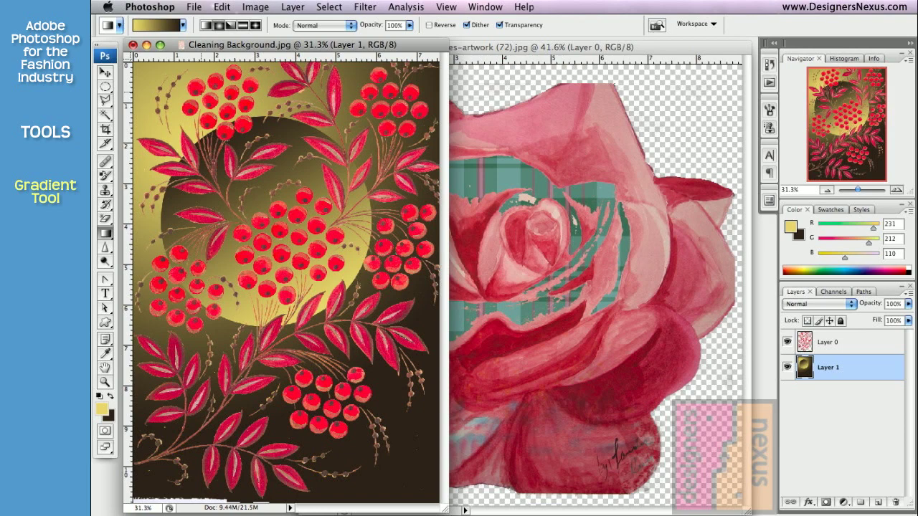
pyautogui.click(184, 27)
# - Open the Gradient Editor and start from the Red, Green preset
pyautogui.click(185, 26)
pyautogui.click(151, 28)
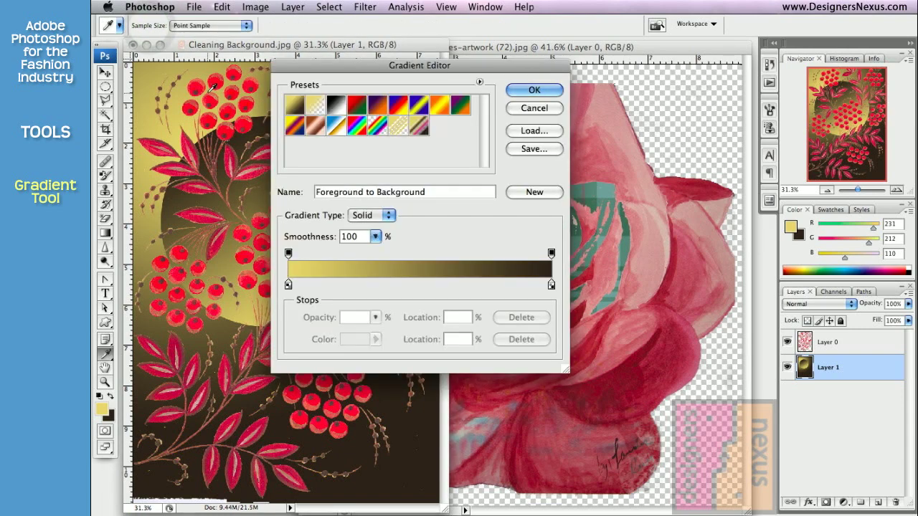
pyautogui.click(294, 106)
pyautogui.click(314, 106)
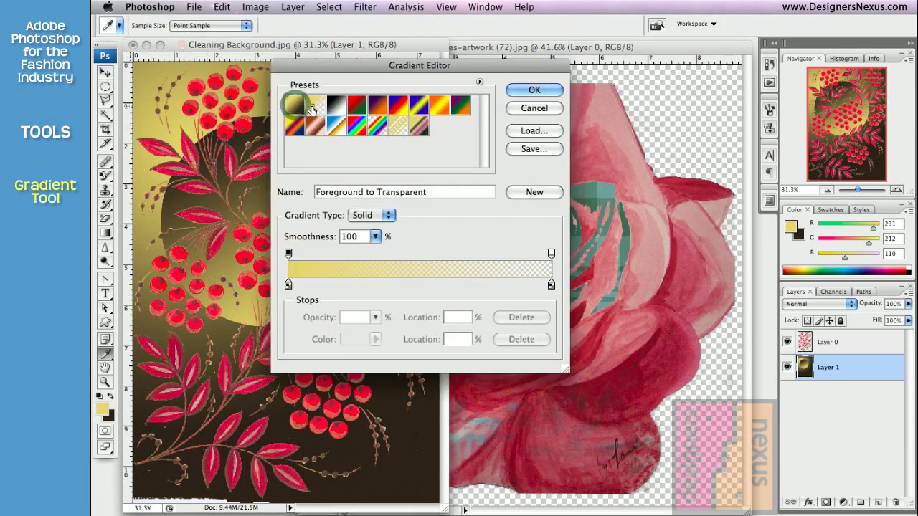
pyautogui.click(337, 106)
pyautogui.click(357, 108)
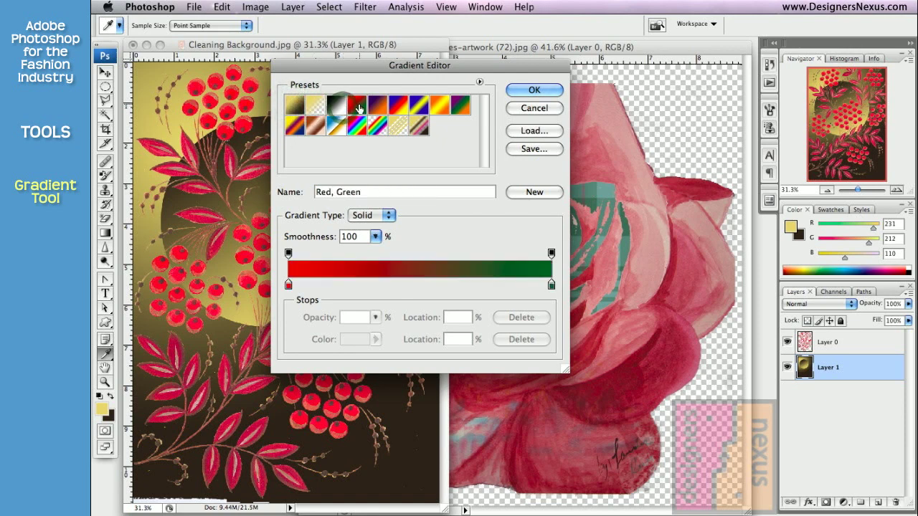
# - Recolour the left stop orange and the end stop dark green #0f341a
pyautogui.doubleClick(288, 286)
pyautogui.click(347, 349)
pyautogui.click(468, 191)
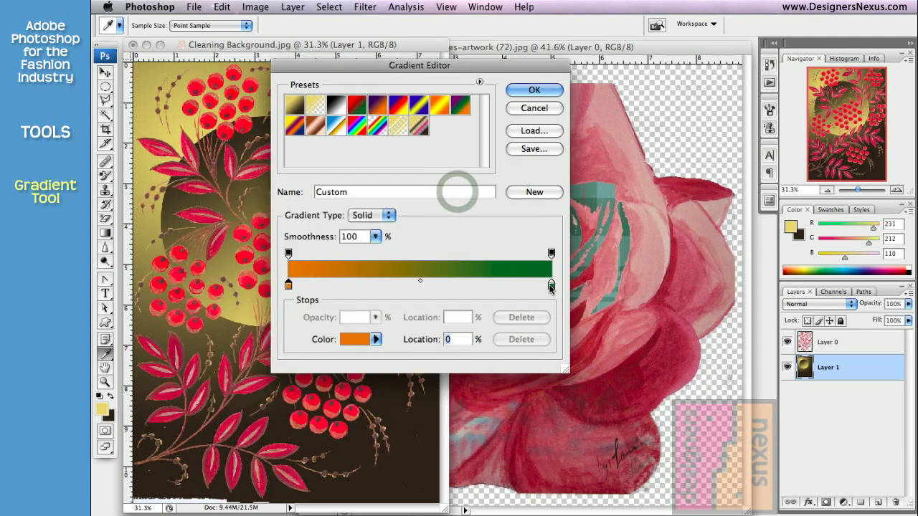
pyautogui.doubleClick(550, 286)
pyautogui.click(283, 326)
pyautogui.click(434, 190)
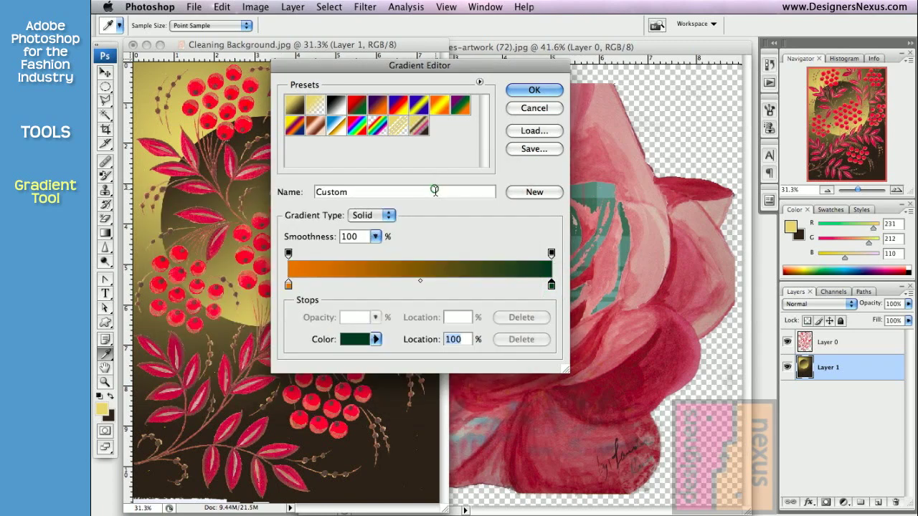
# - Add a magenta stop at 44% and move the magenta-to-green midpoint to 73%
pyautogui.click(404, 285)
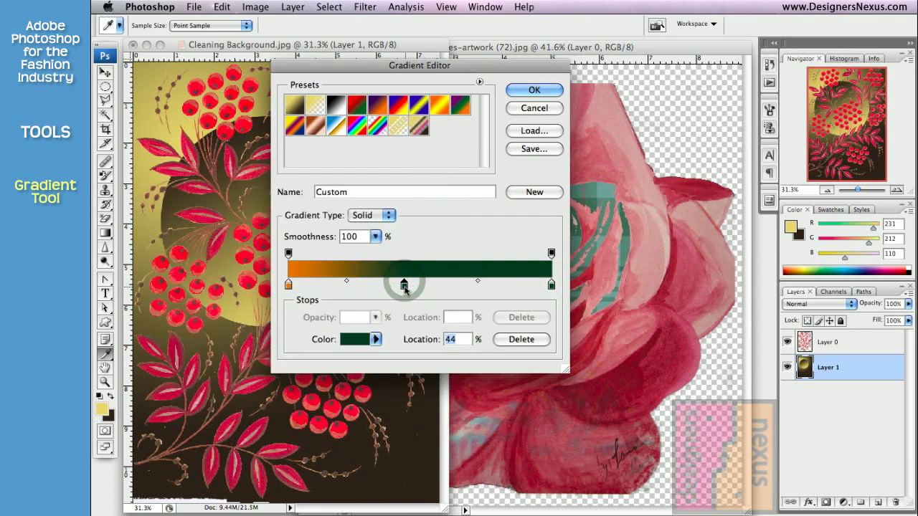
pyautogui.doubleClick(404, 285)
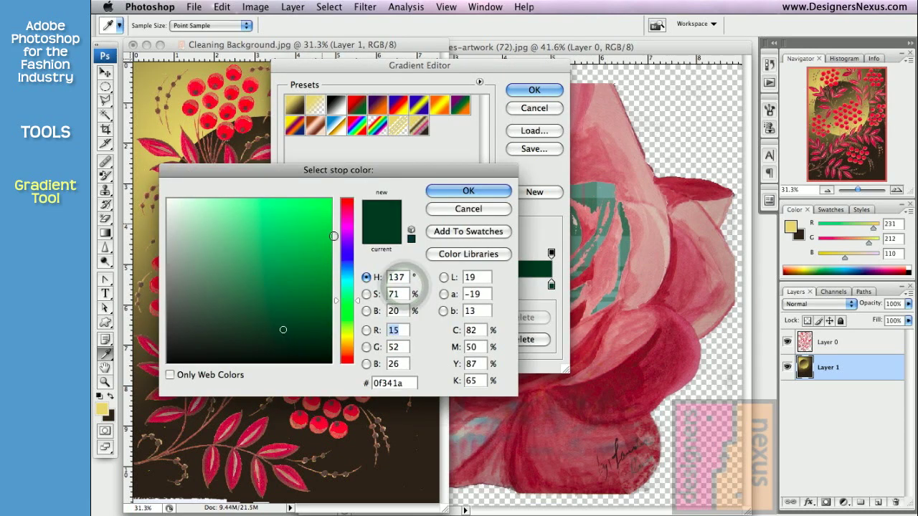
pyautogui.click(347, 228)
pyautogui.click(279, 218)
pyautogui.click(450, 194)
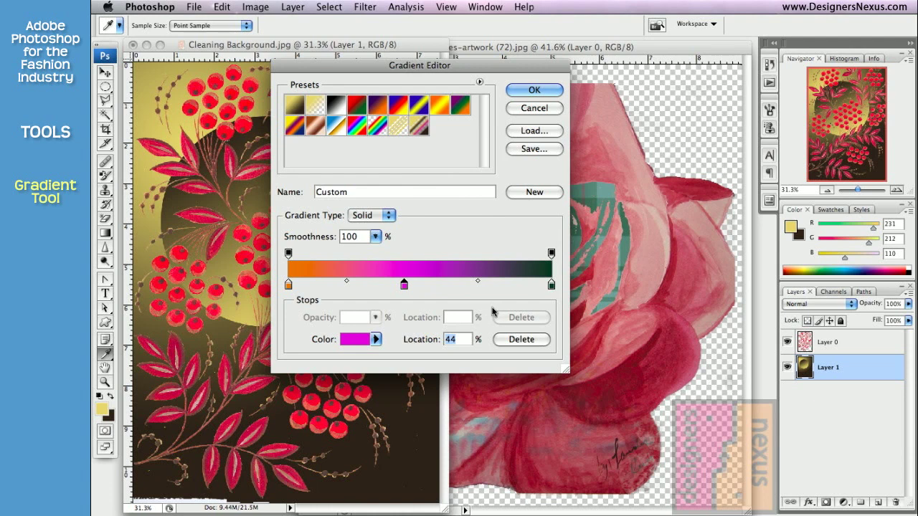
pyautogui.moveTo(477, 281); pyautogui.dragTo(428, 282)
pyautogui.click(404, 285)
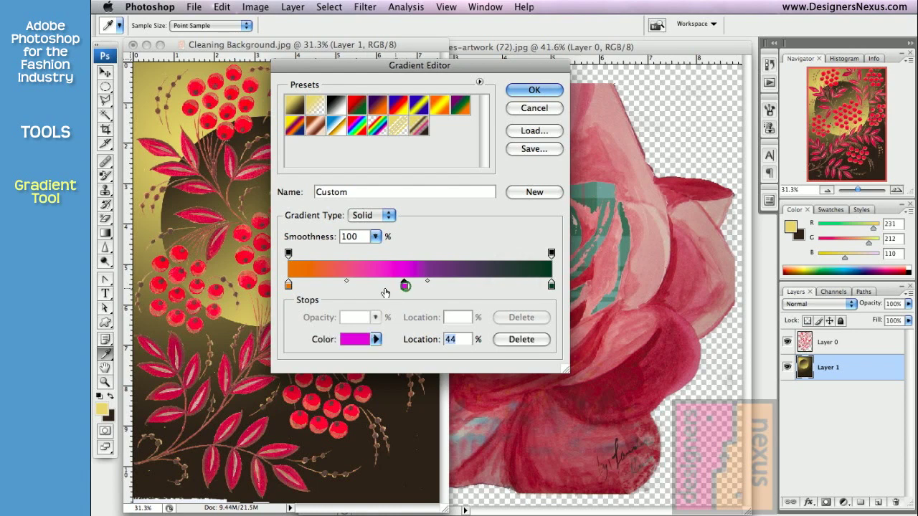
# - Move the orange blend point to 81%, then remove the extra orange stop and the magenta stop
pyautogui.moveTo(346, 281); pyautogui.dragTo(382, 284)
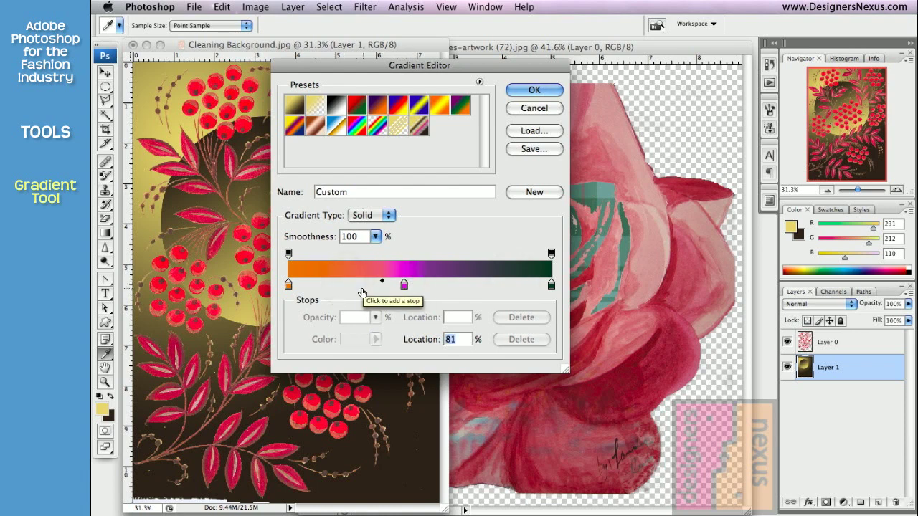
pyautogui.press('alt')
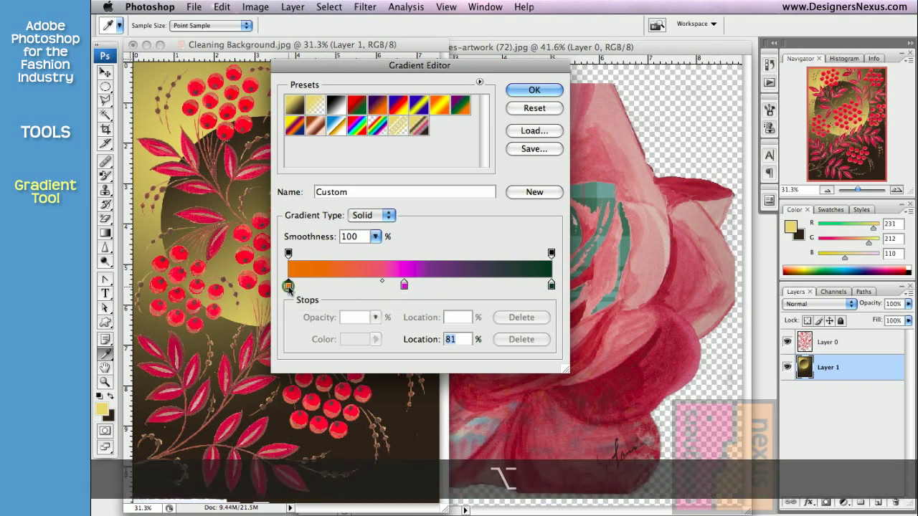
pyautogui.moveTo(288, 284); pyautogui.dragTo(482, 285)
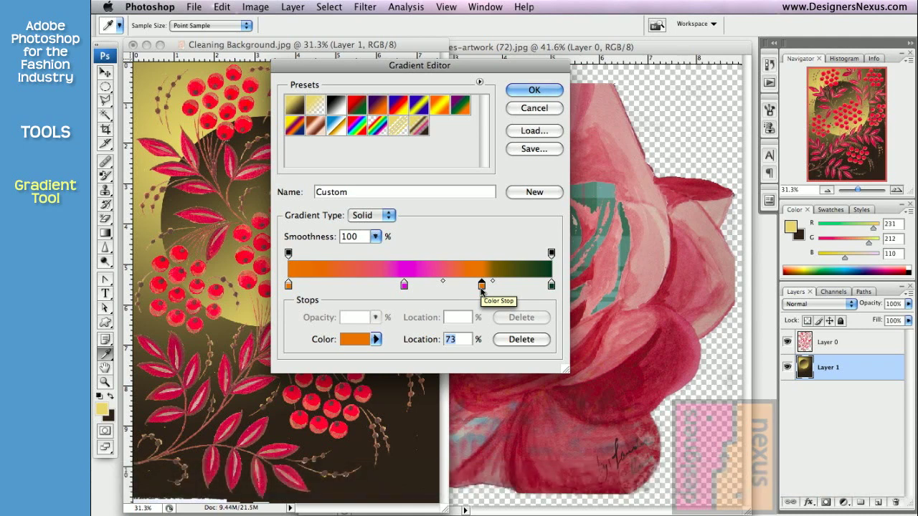
pyautogui.click(520, 340)
pyautogui.click(404, 285)
pyautogui.click(506, 342)
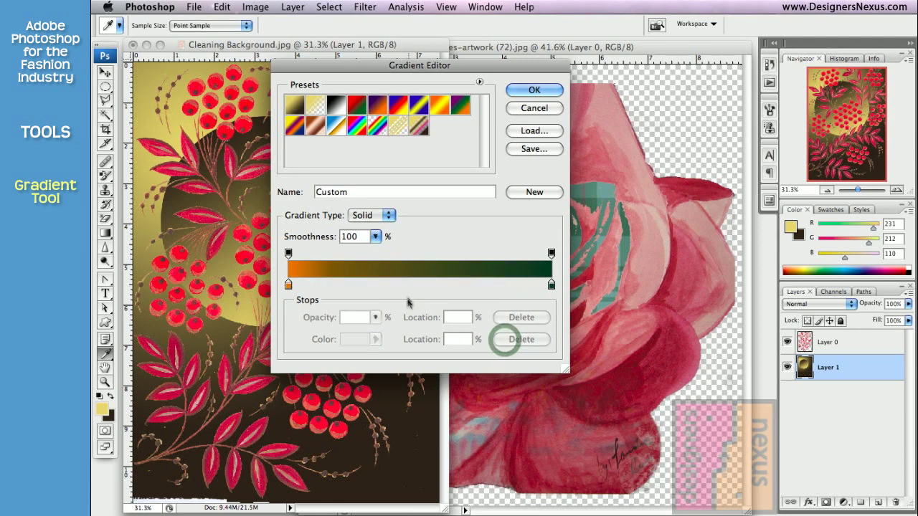
# - Add an 81% opacity stop near 52% and move the right opacity midpoint to 42%
pyautogui.click(410, 257)
pyautogui.click(376, 317)
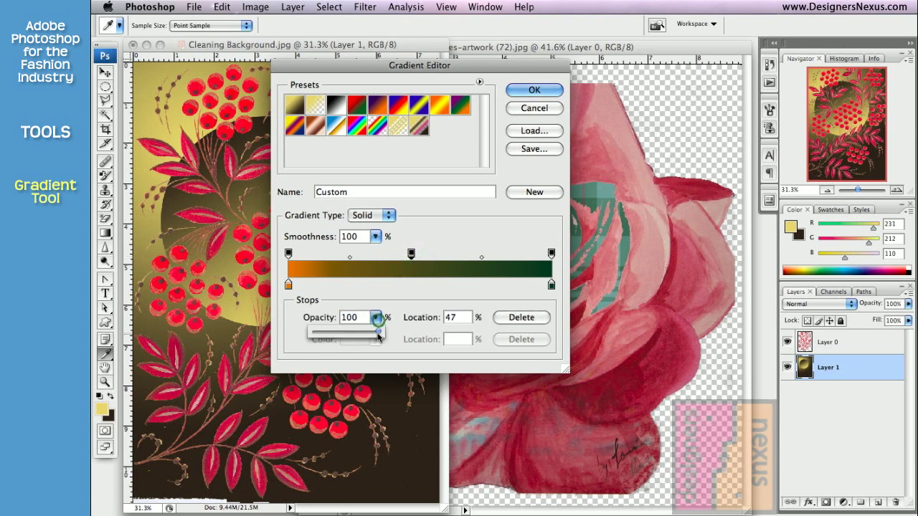
pyautogui.moveTo(377, 336)
pyautogui.mouseDown()
pyautogui.moveTo(350, 334)
pyautogui.moveTo(366, 334)
pyautogui.mouseUp()
pyautogui.moveTo(412, 255); pyautogui.dragTo(421, 253)
pyautogui.click(355, 258)
pyautogui.click(421, 253)
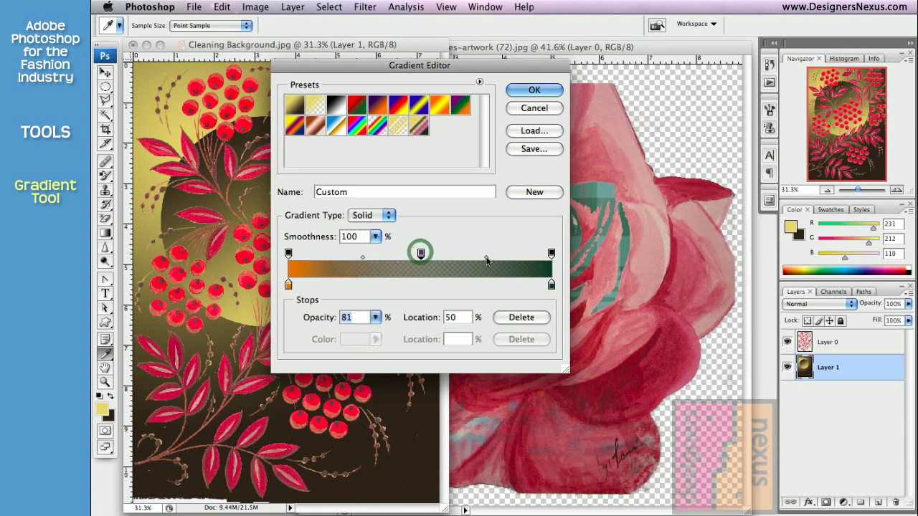
pyautogui.moveTo(485, 258); pyautogui.dragTo(477, 260)
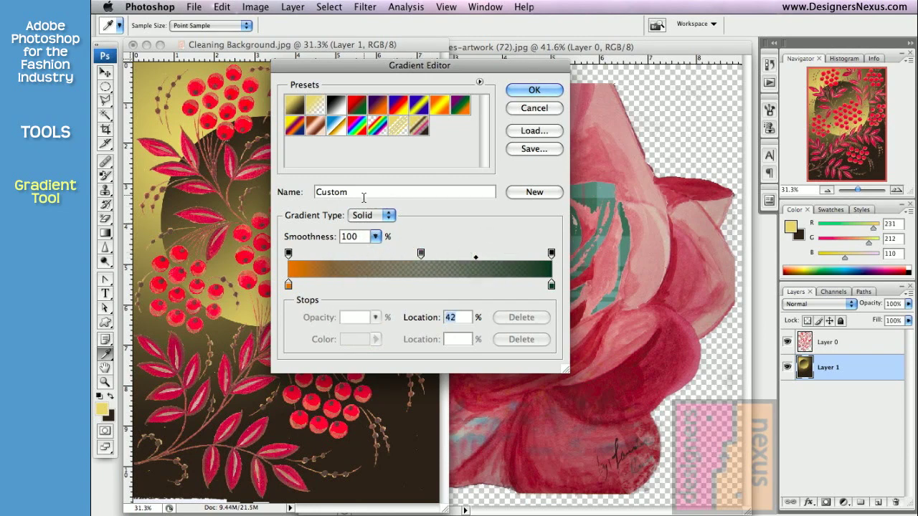
# - Name the gradient 'MPS cradient', save it as a new preset, and accept the editor
pyautogui.moveTo(362, 193); pyautogui.dragTo(301, 194)
pyautogui.write('MPS cradient')
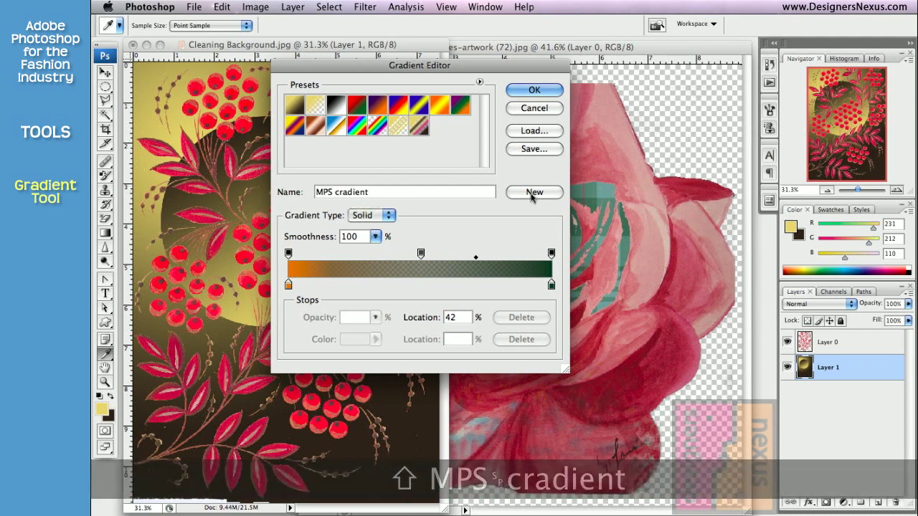
pyautogui.click(532, 194)
pyautogui.click(534, 90)
# - Show the gradient presets to confirm the new MPS cradient preset is listed
pyautogui.click(183, 24)
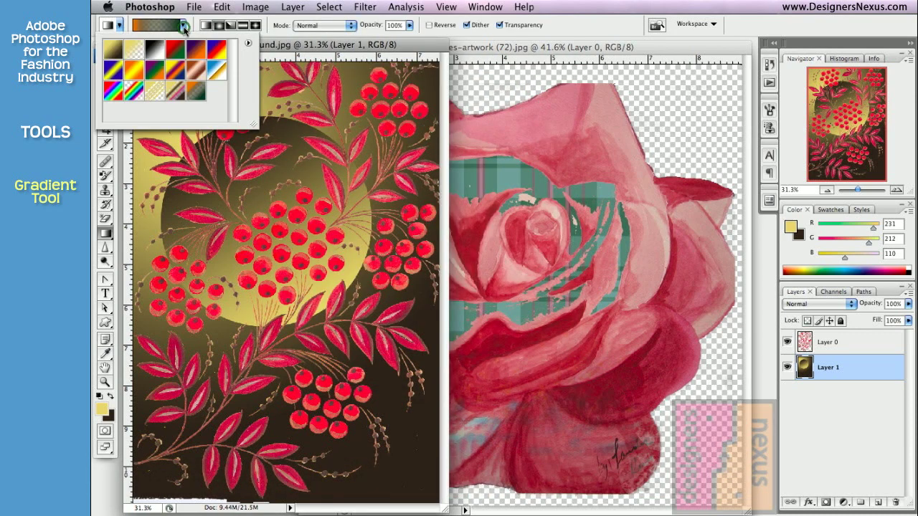